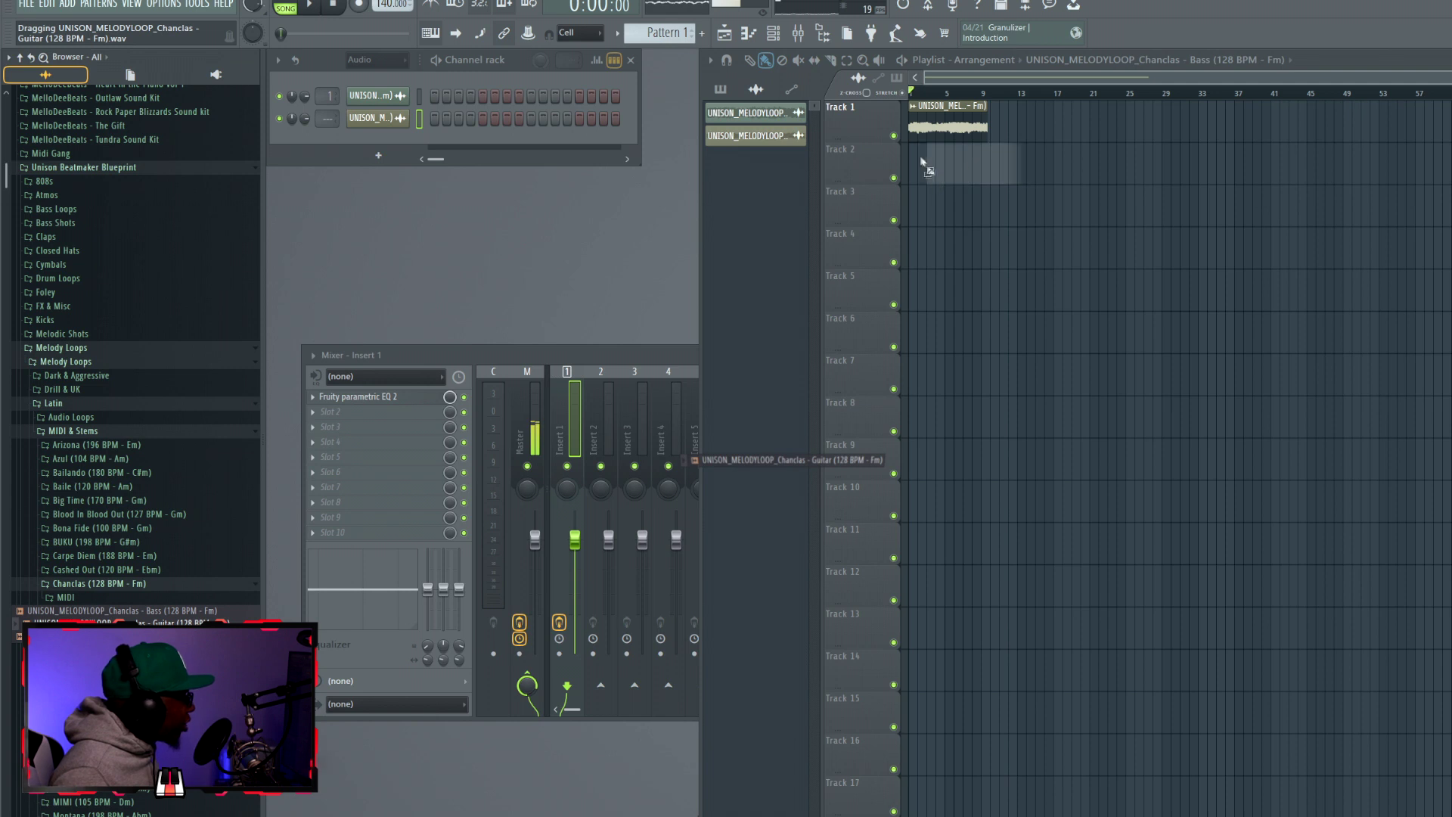
Place the Chanclas guitar and piano stems at the start of Tracks 2 and 3 in the arrangement
left_click_drag(903, 160, 908, 160)
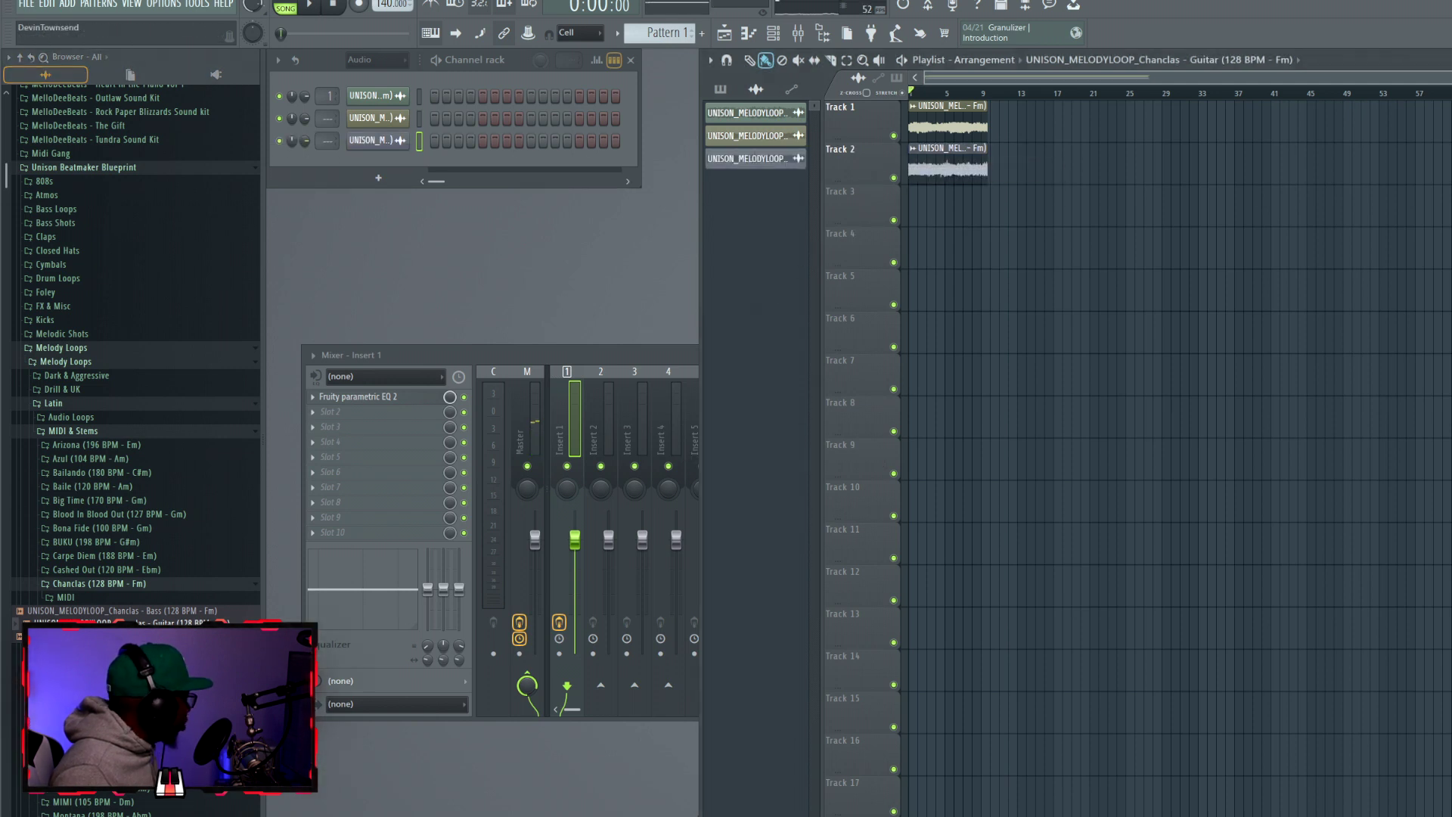
left_click_drag(919, 201, 921, 198)
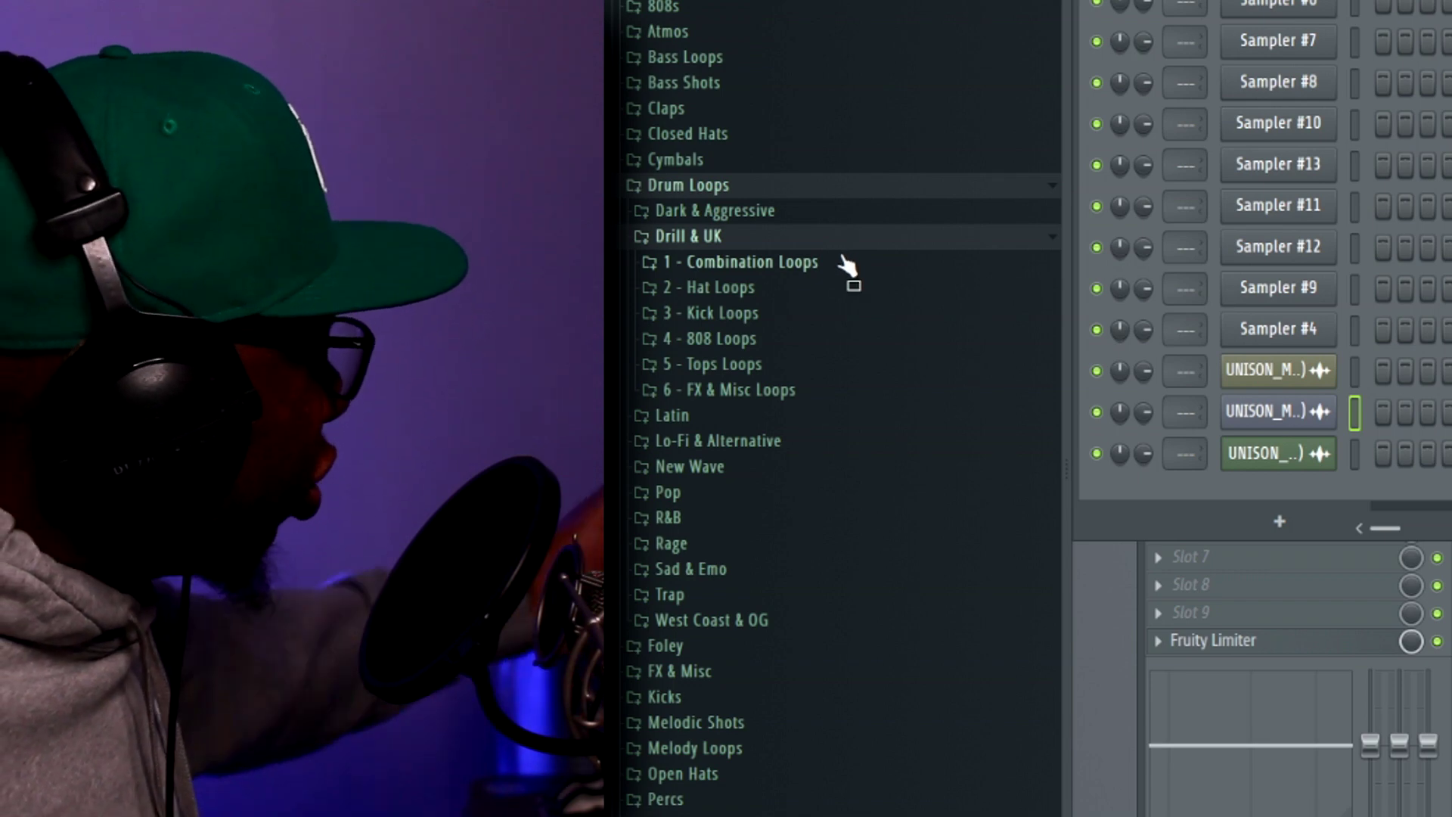
Preview the Associates, Differences and Gotti drum loops in the Drill & UK combination loops and open that pack's MIDI folder
left_click(800, 276)
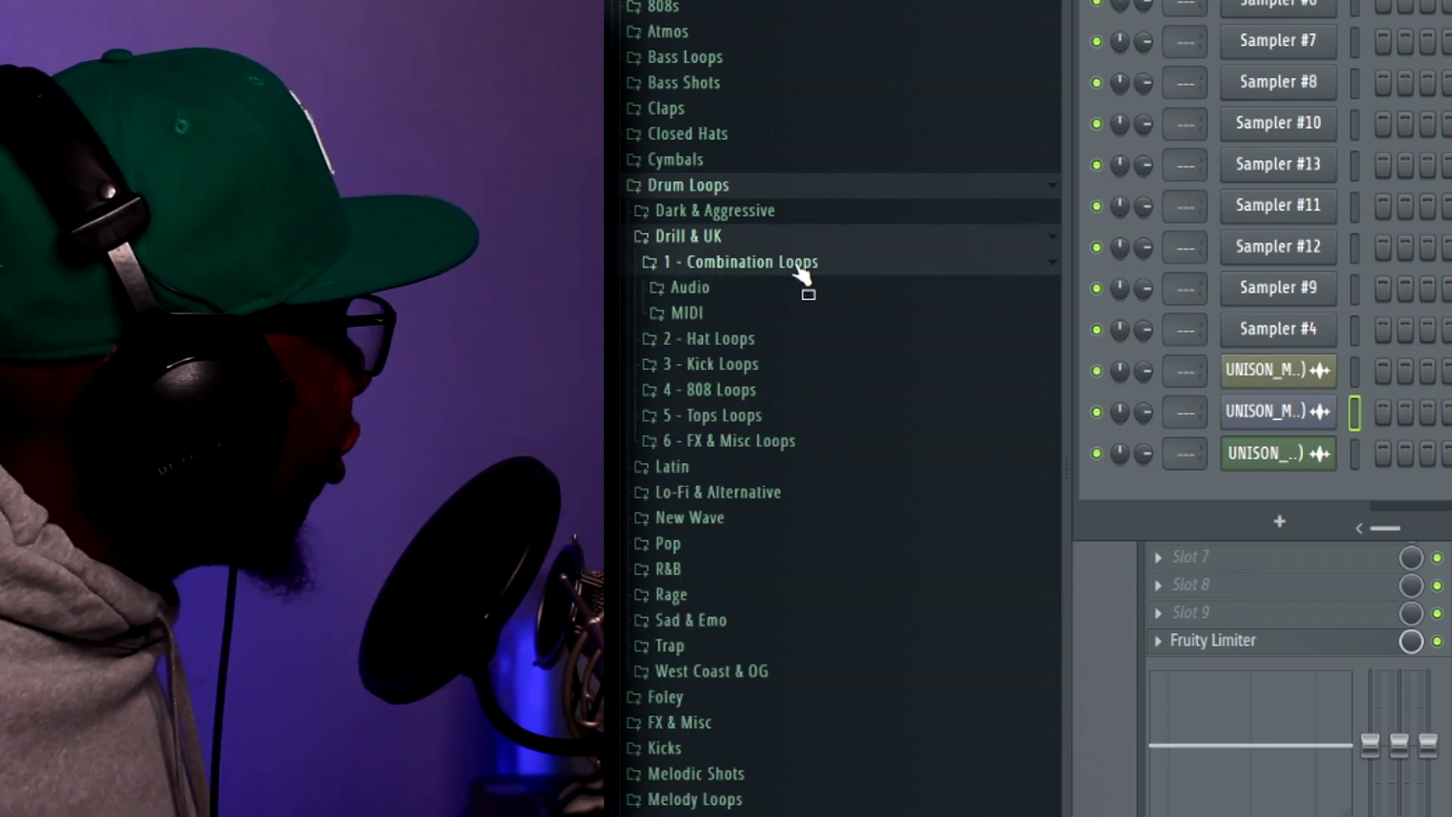
left_click(723, 294)
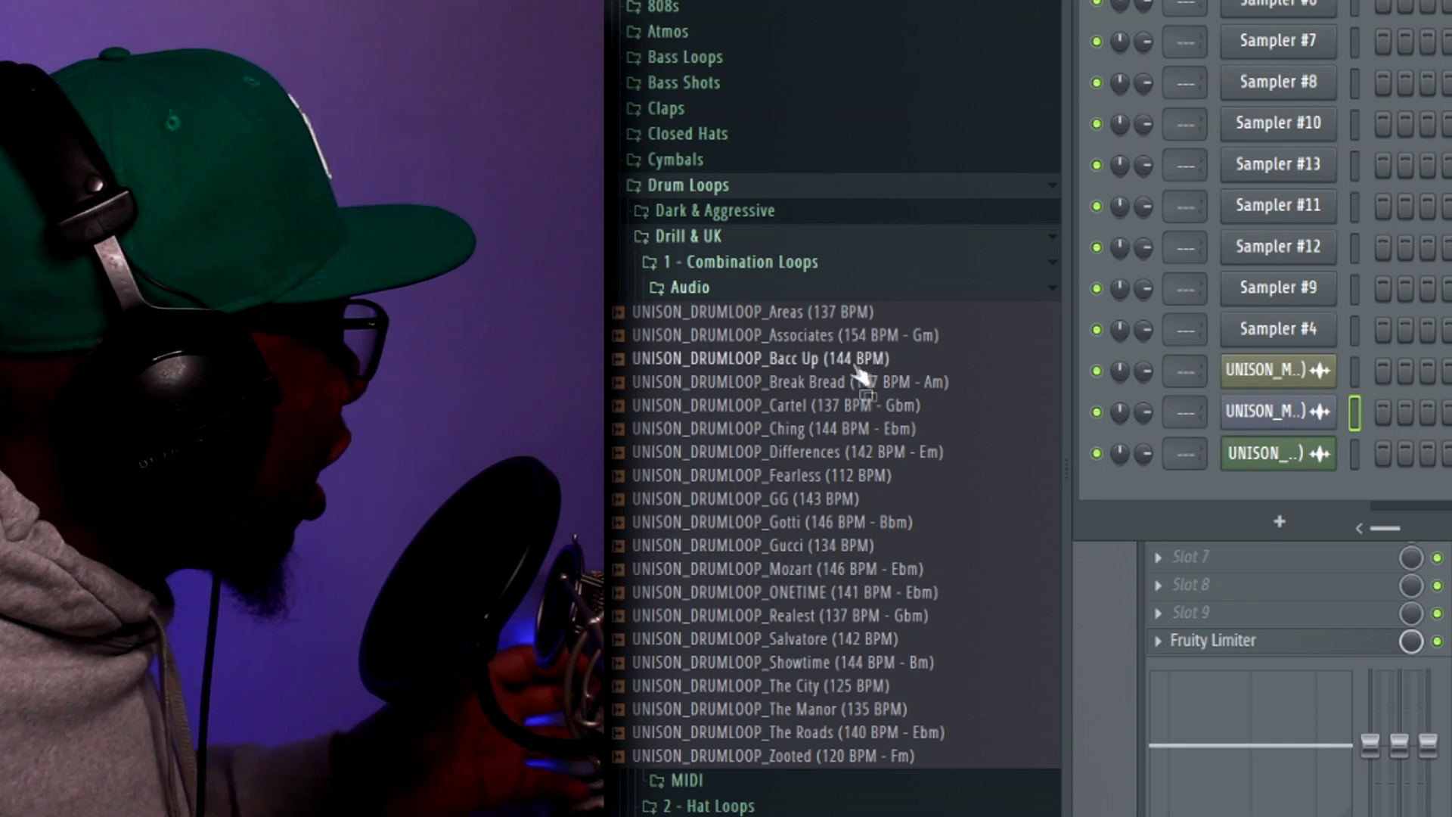
left_click(849, 335)
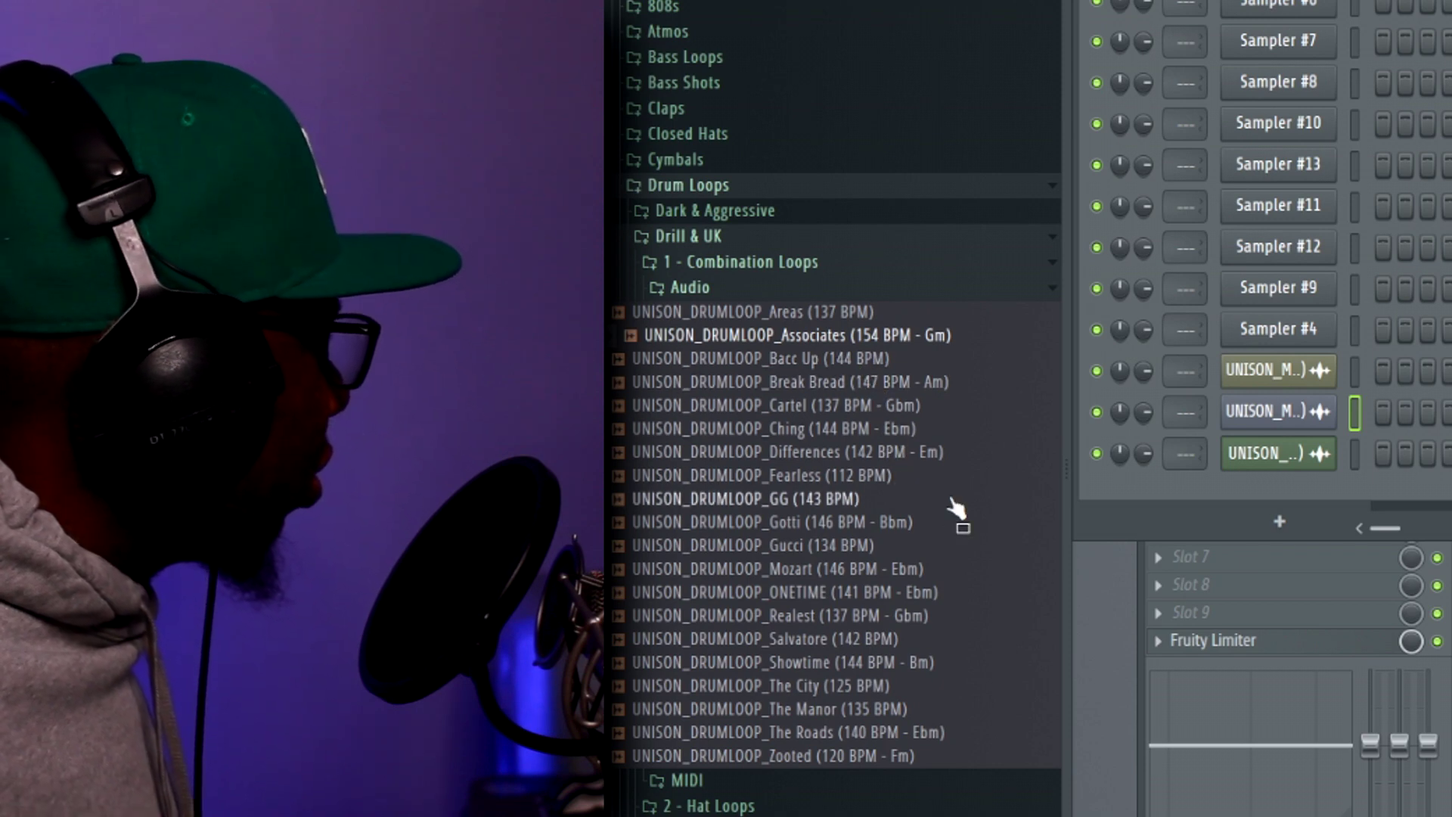
left_click(842, 452)
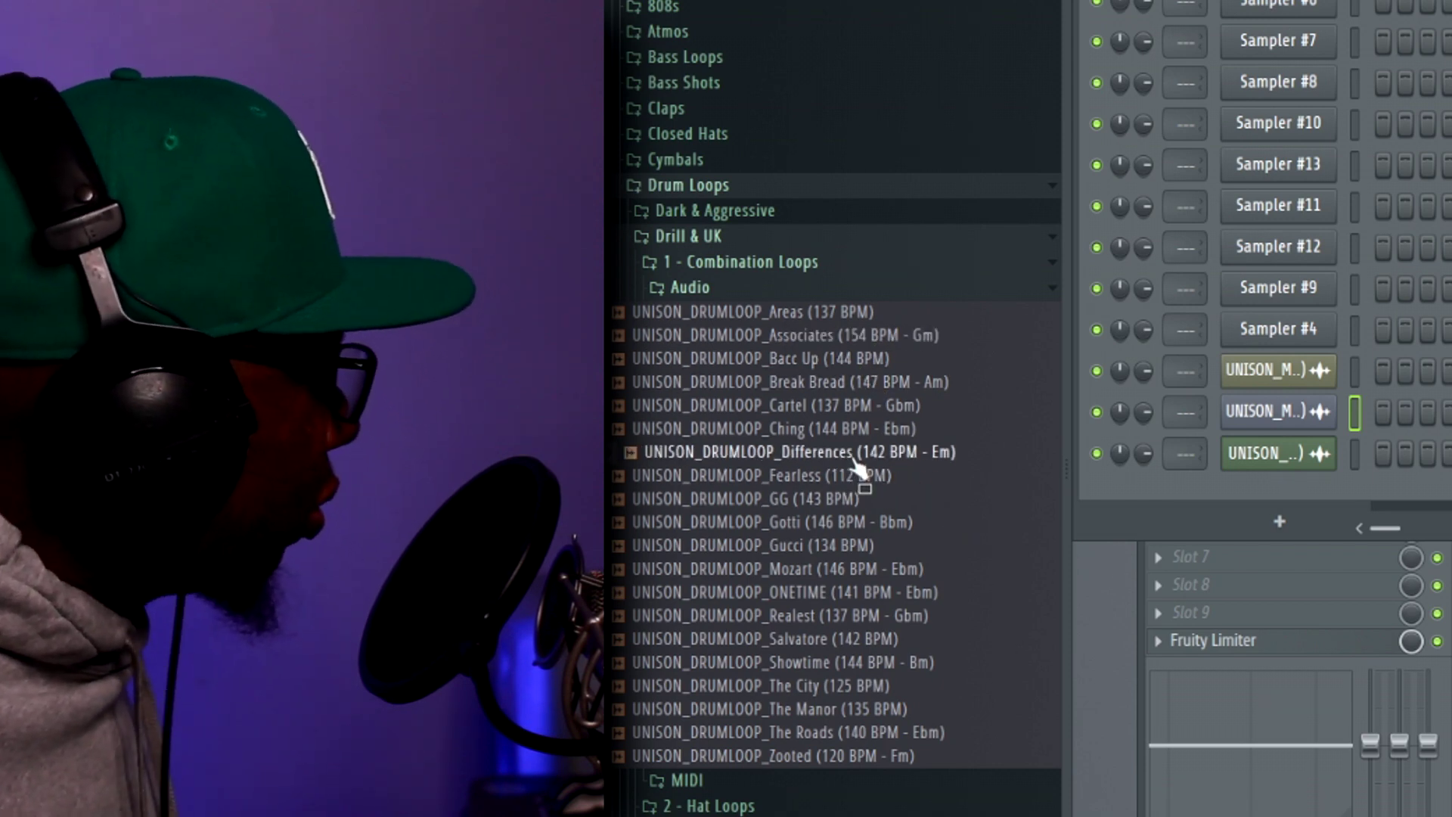
left_click(892, 523)
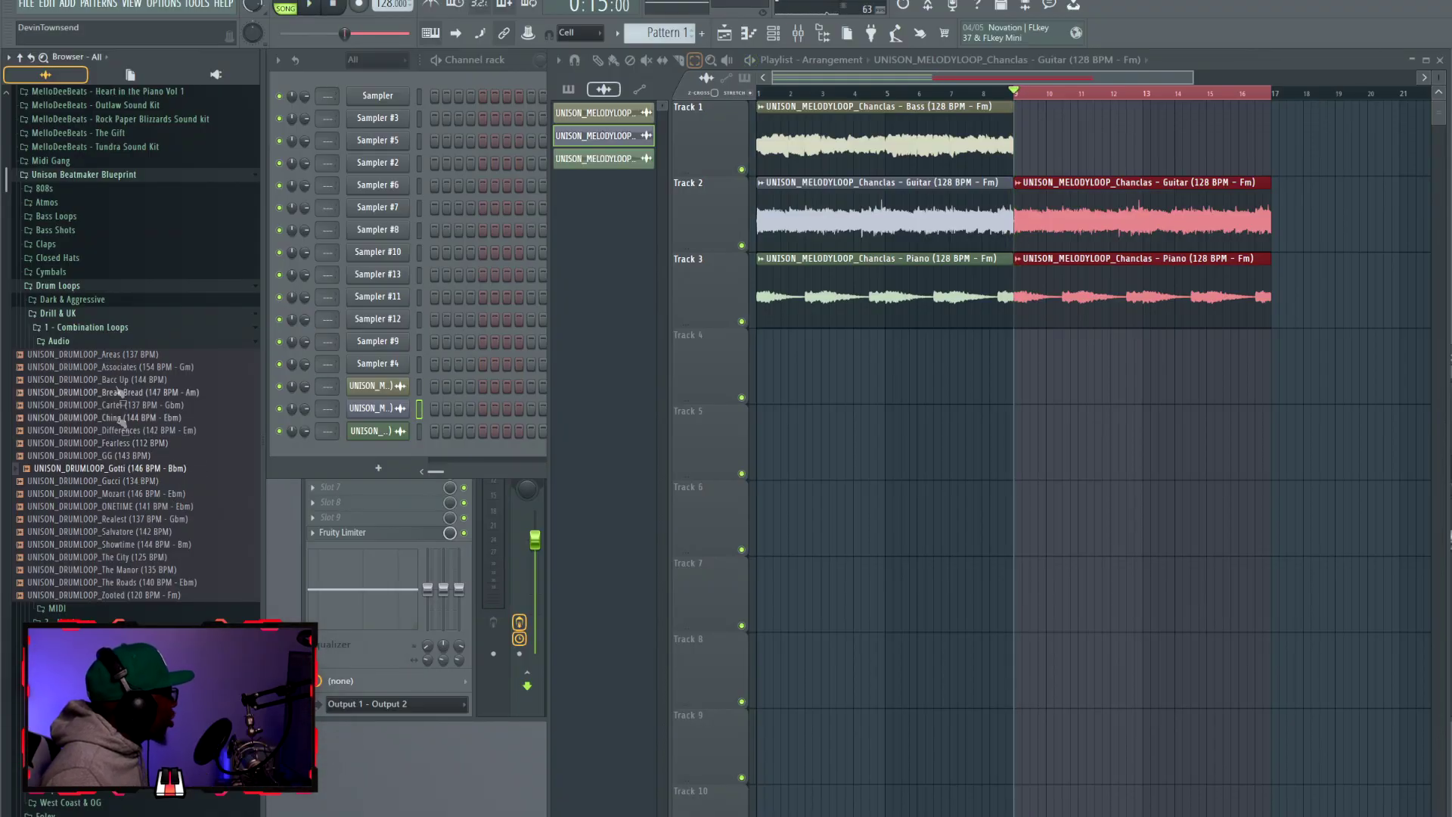
left_click(94, 343)
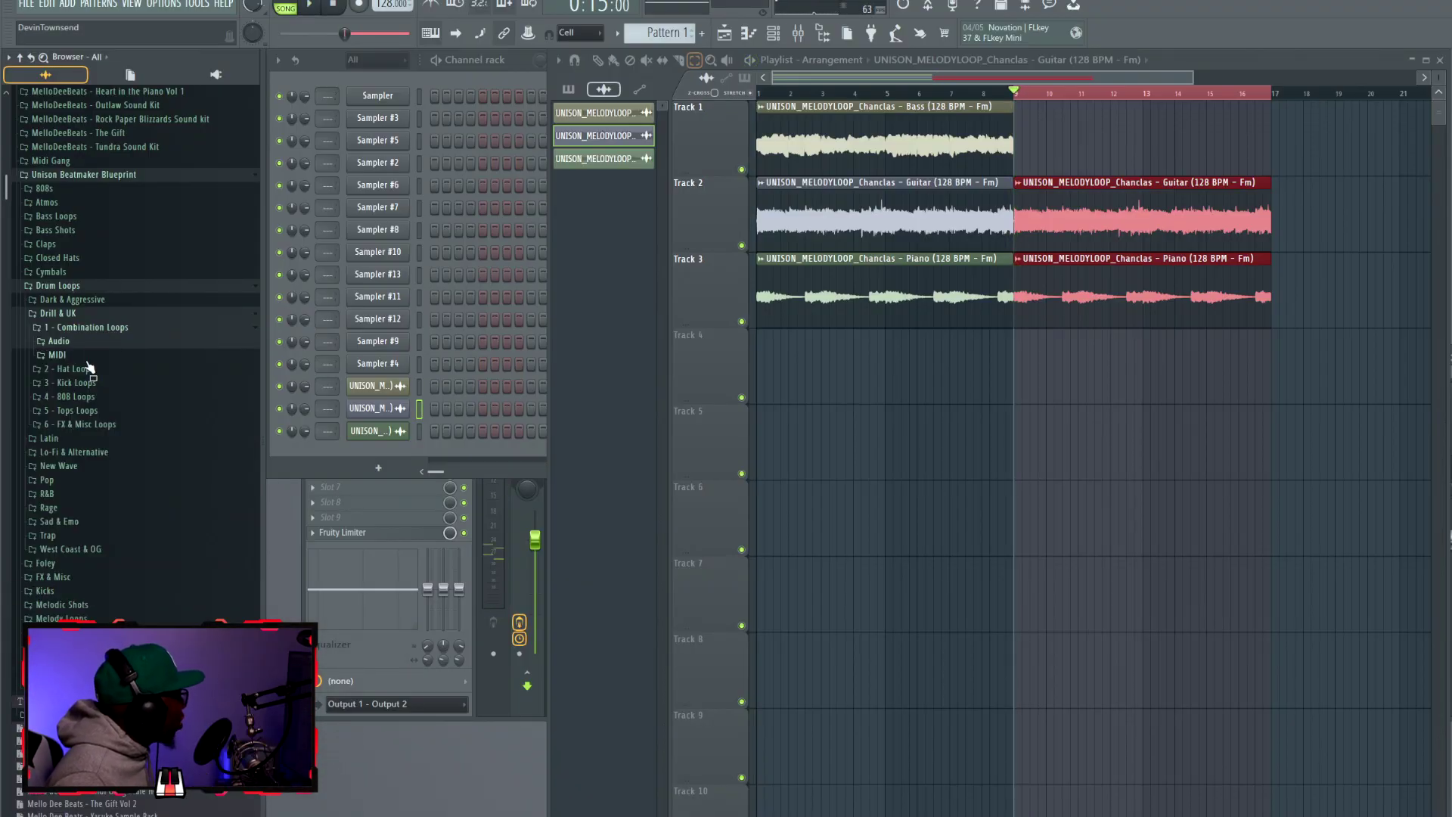
left_click(87, 359)
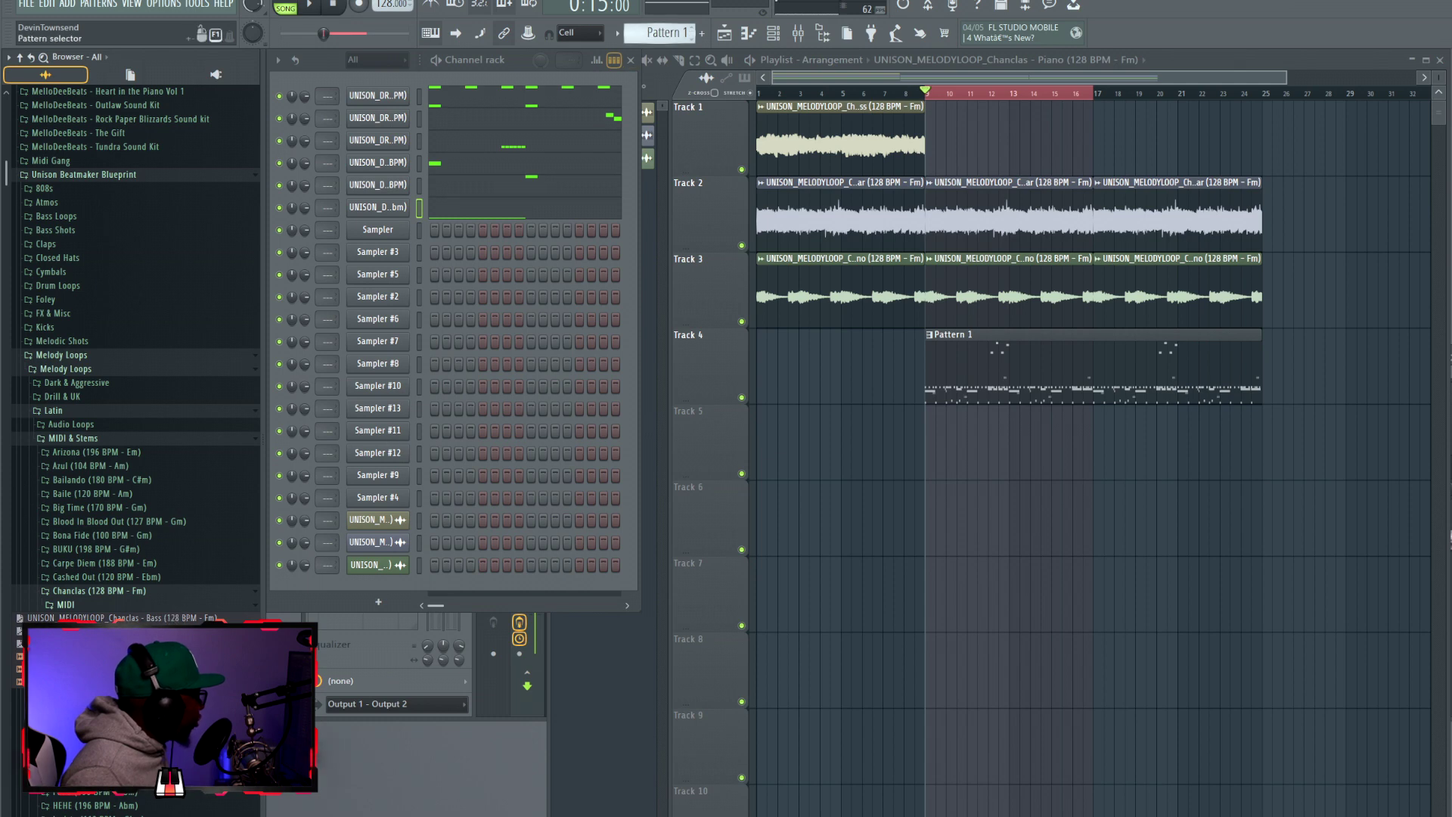
Import the Chanclas Bass MIDI file as a new channel in Pattern 2, and return to Pattern 1
scroll(647, 32, "down", 1)
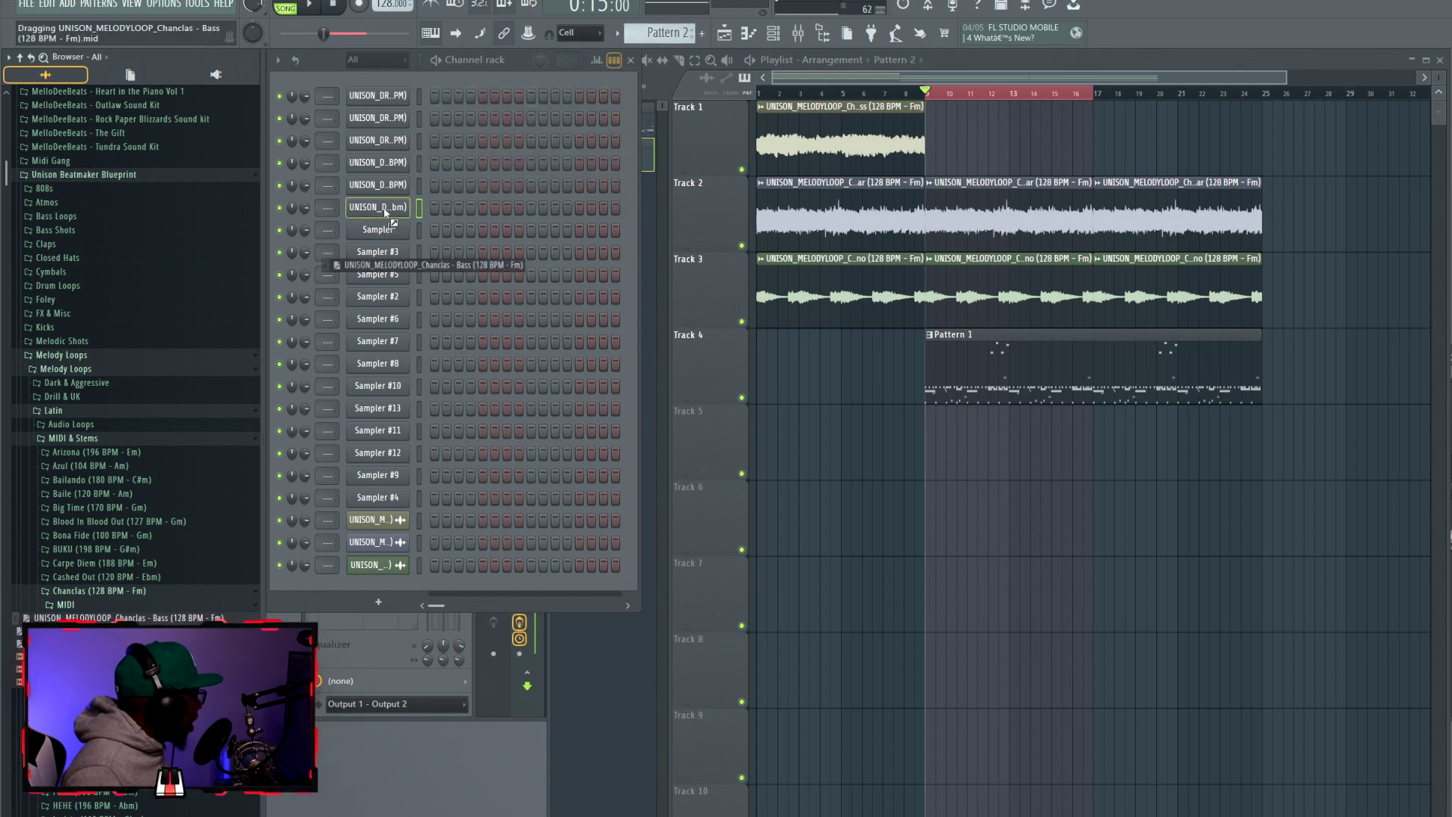
left_click_drag(404, 225, 408, 226)
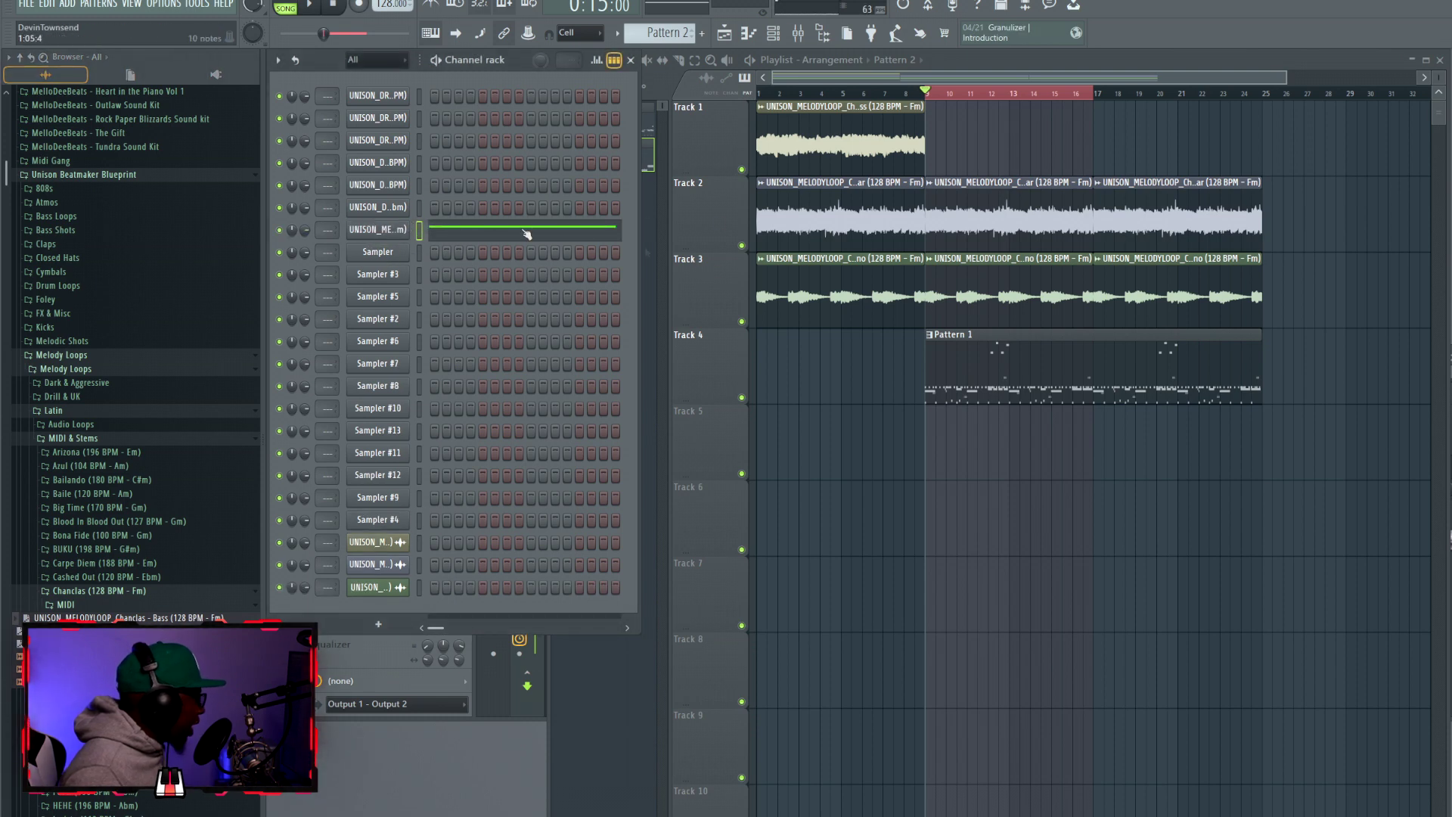
key("KP_Subtract")
Collapse the Melody Loops folders in the sample browser
left_click(113, 438)
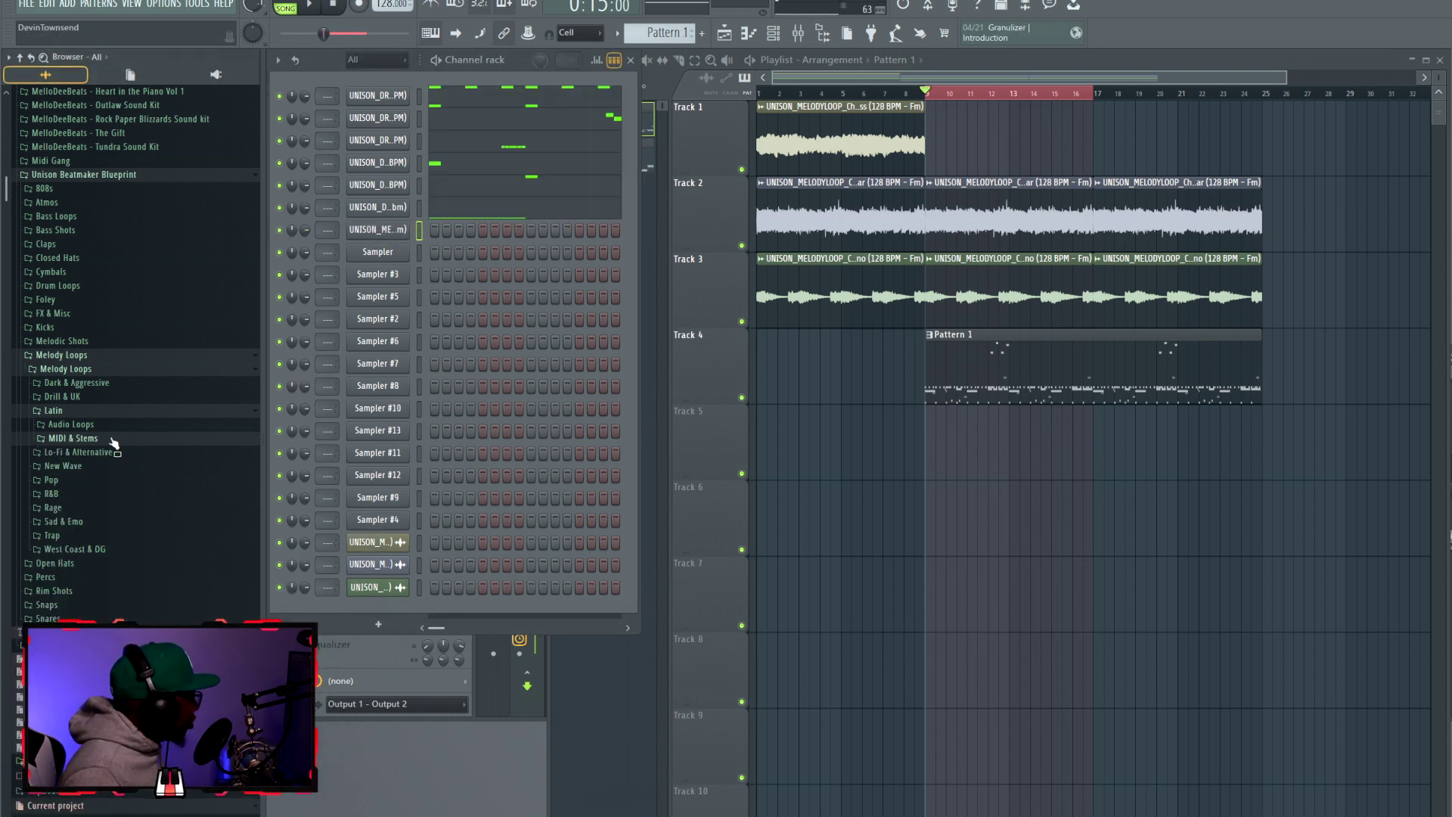
left_click(105, 371)
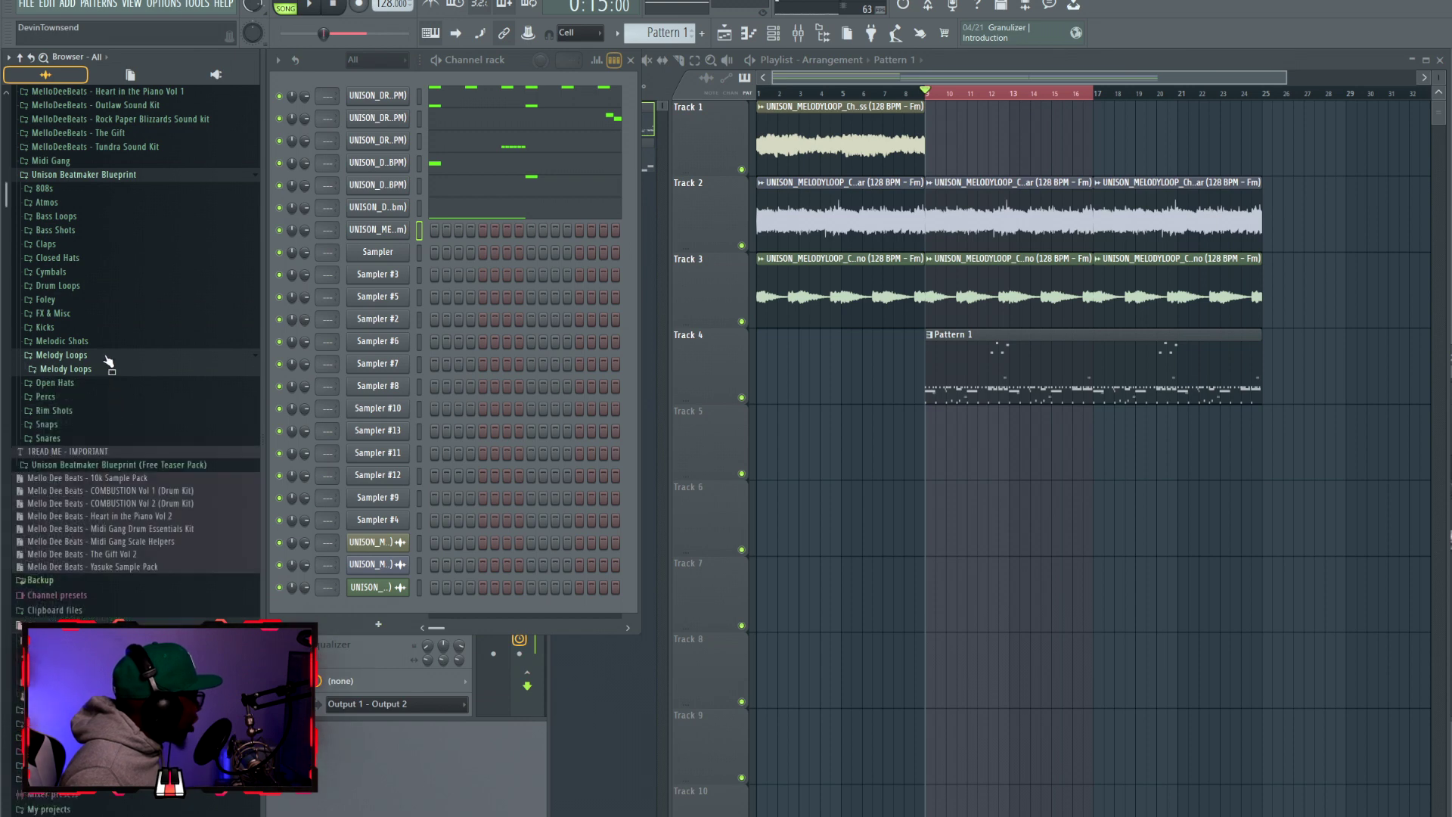
left_click(107, 356)
scroll(107, 261, "up", 3)
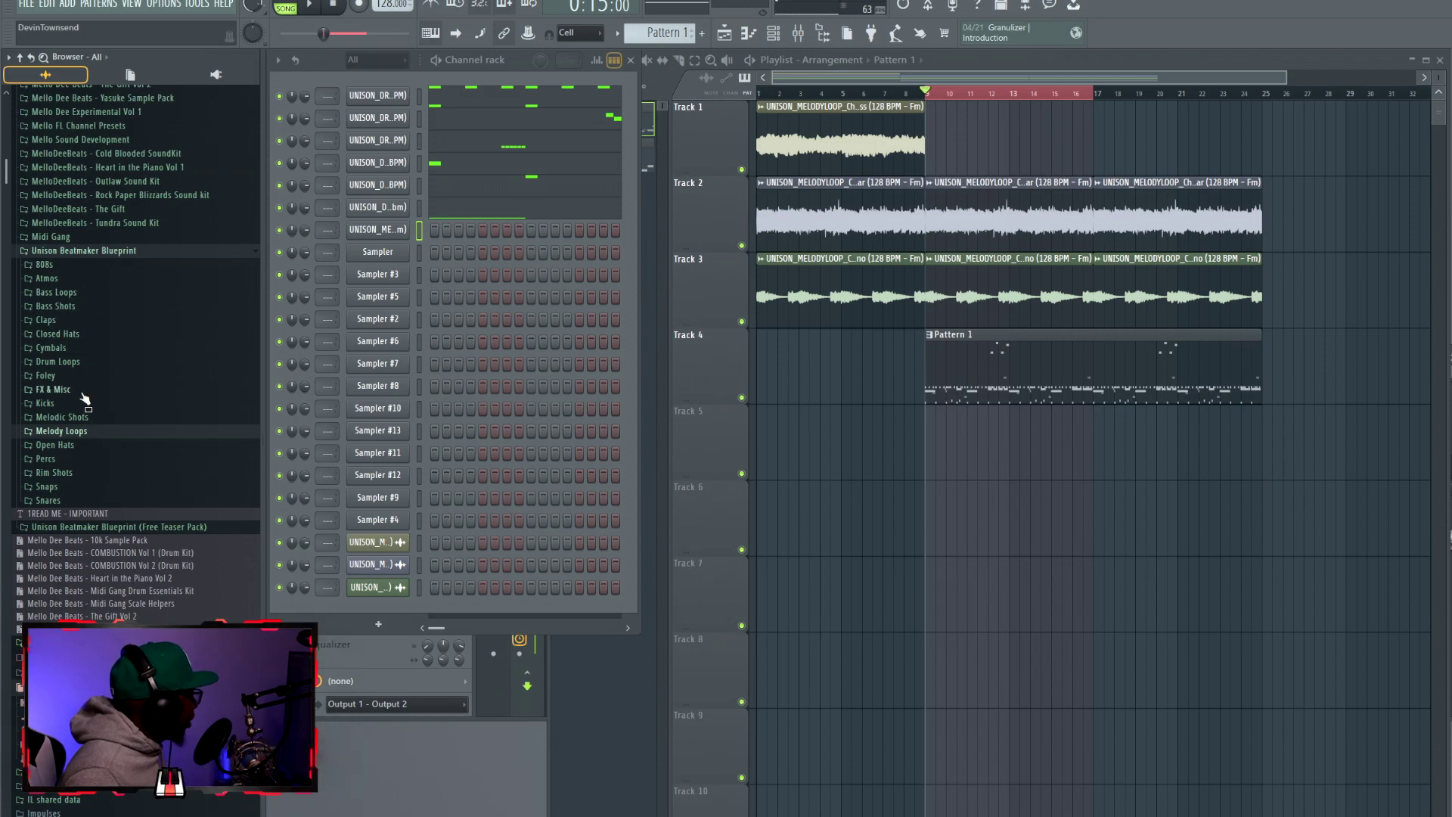
Audition samples in the Kicks folder and load UNISON_KICK_Cake onto the kick channel
left_click(85, 401)
left_click(91, 493)
left_click(86, 556)
left_click(75, 593)
left_click(67, 696)
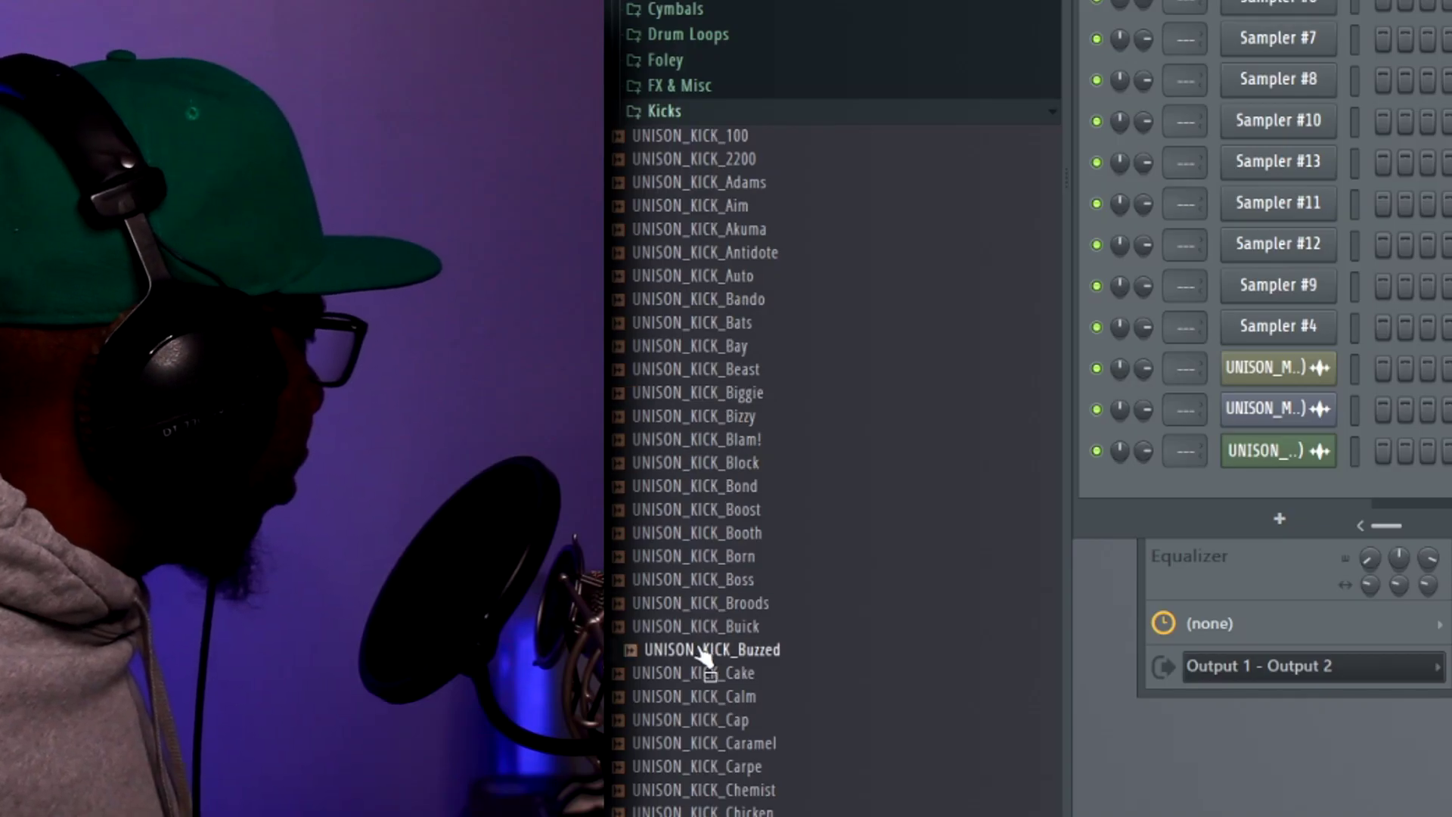
scroll(745, 521, "down", 6)
scroll(741, 545, "up", 4)
left_click_drag(739, 545, 1329, 204)
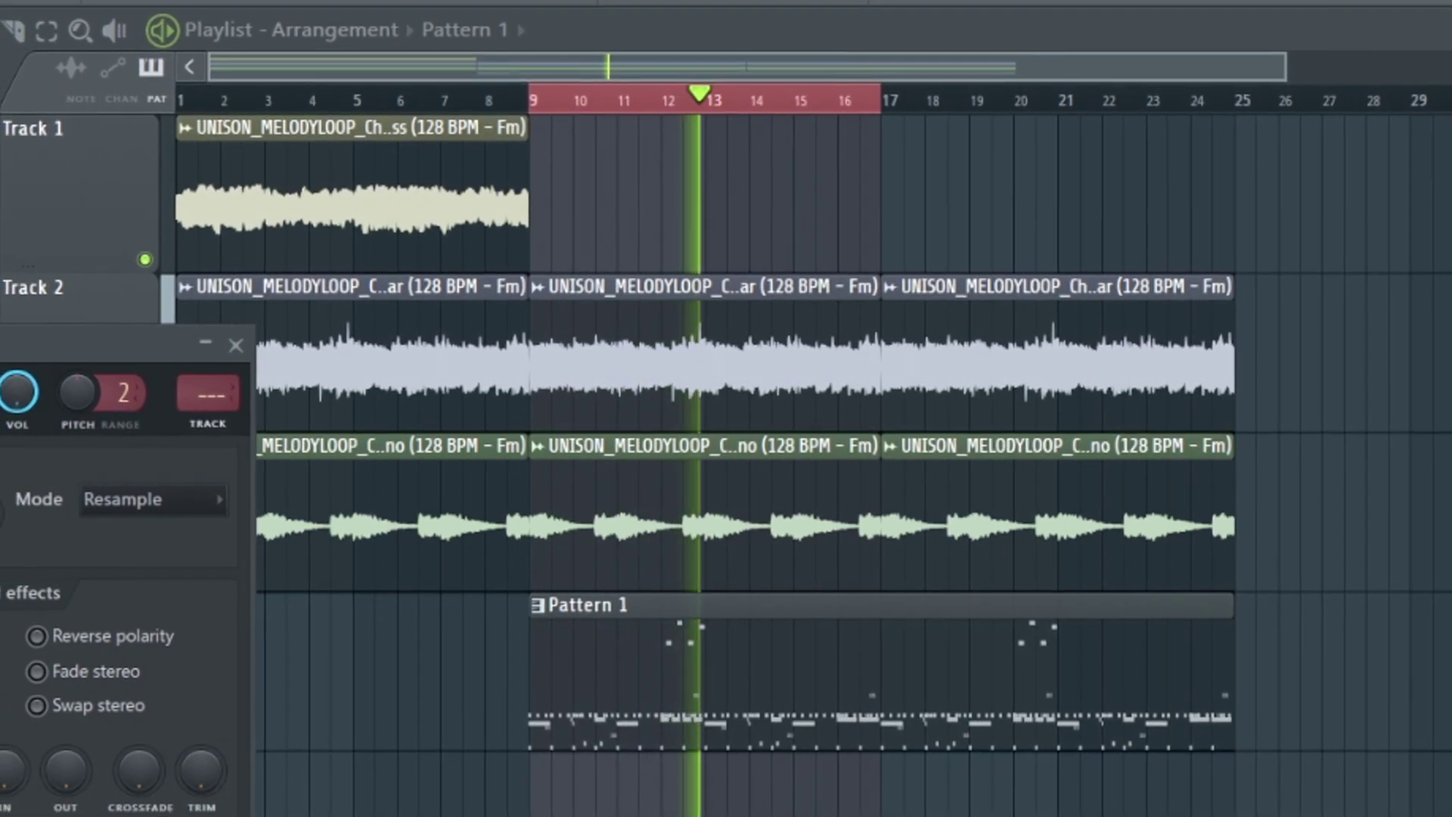
Play back the melody loops with the drum pattern in the selected bars 9 to 16
key("space")
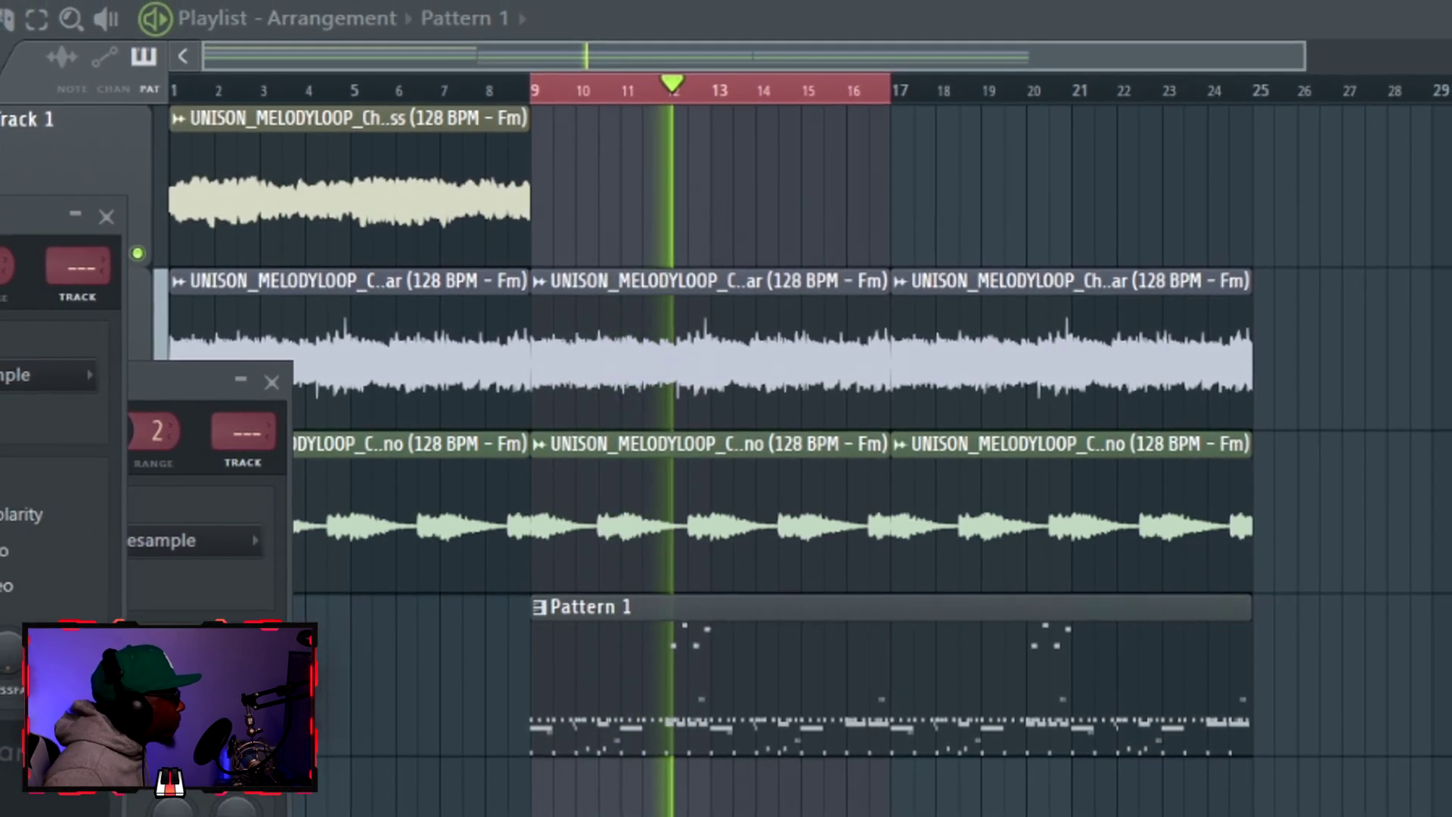
key("space")
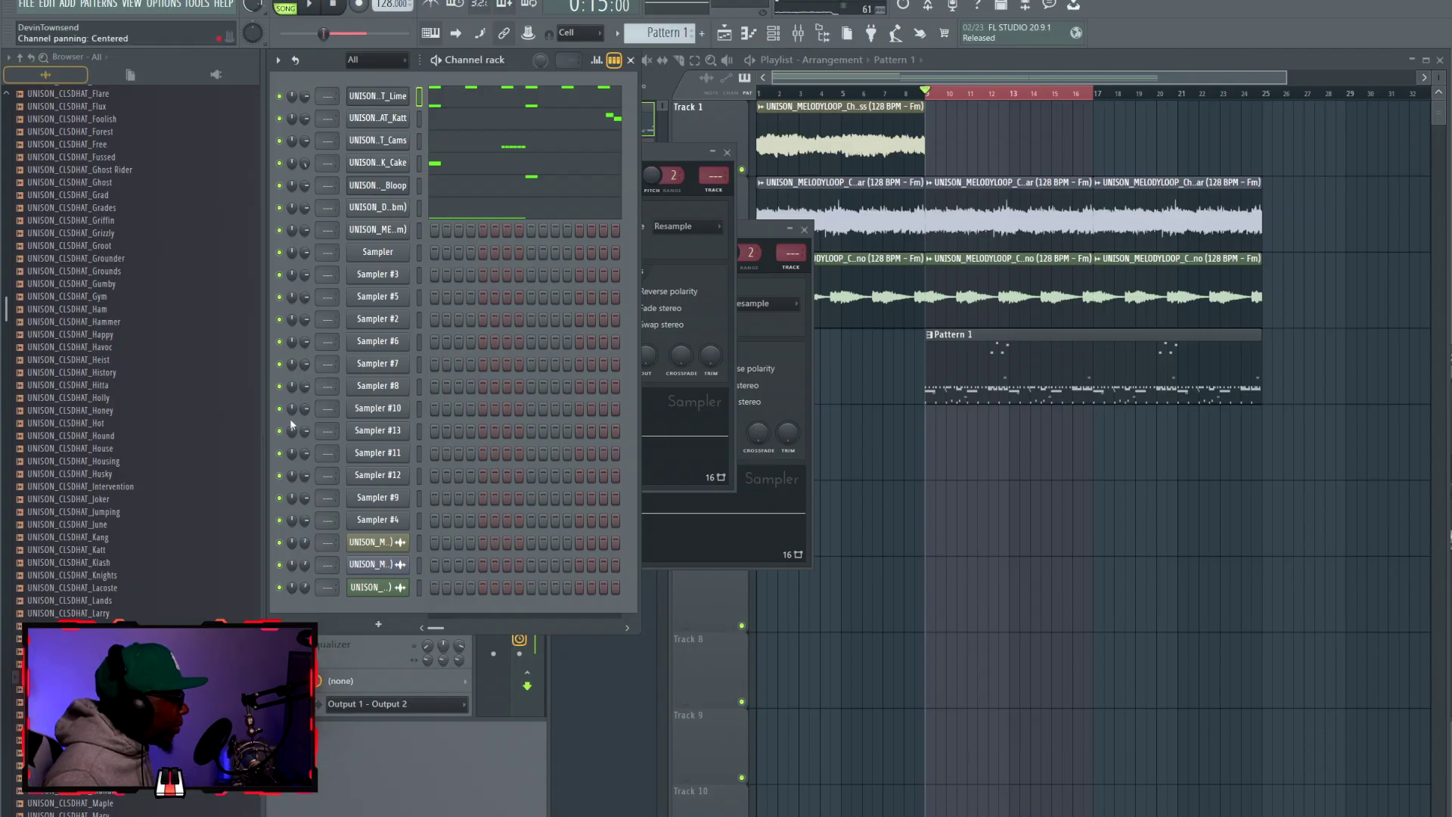
Cut all notes of the Gotti 808 channel out of Pattern 1
left_click(378, 207)
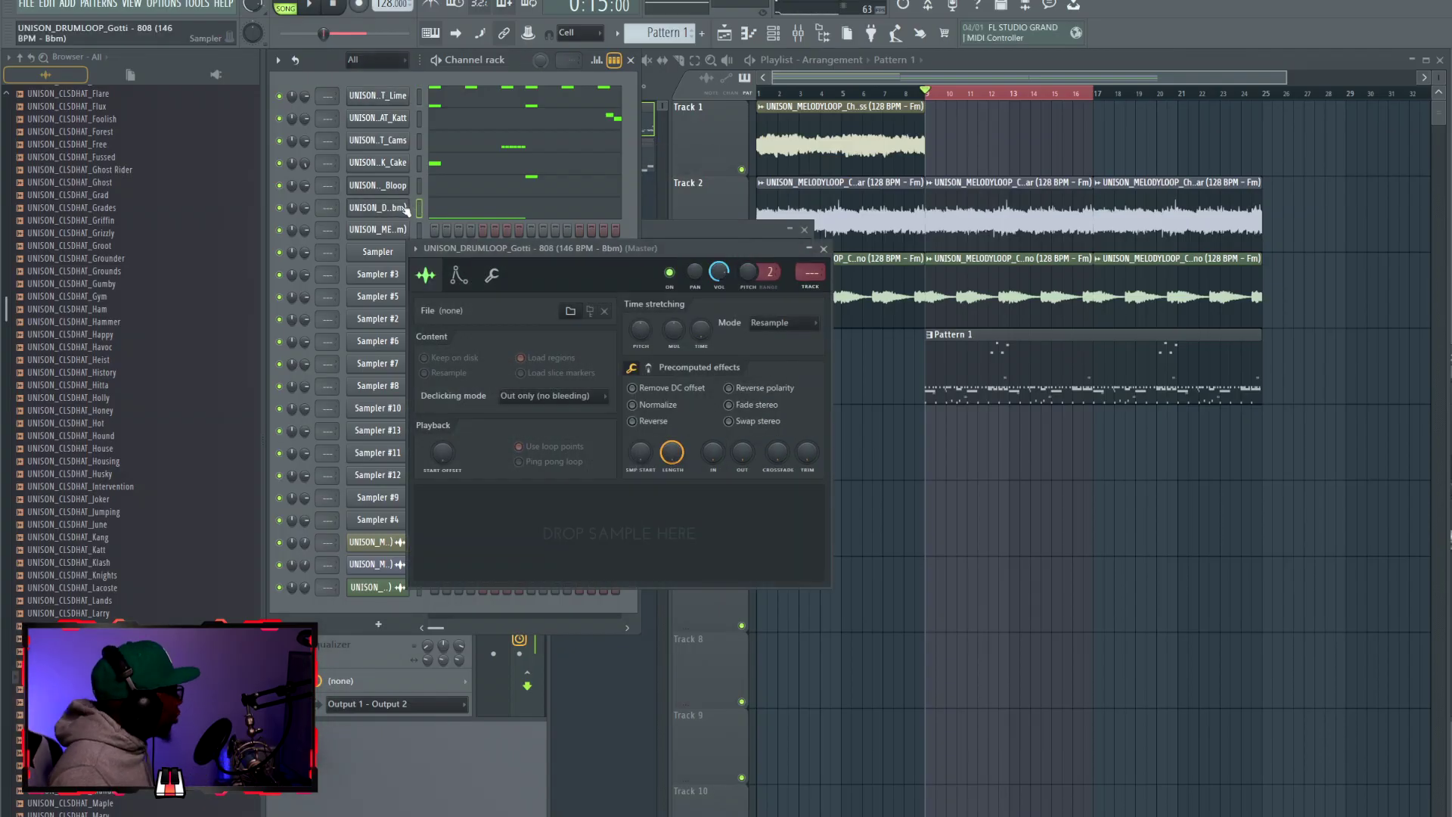
left_click(463, 215)
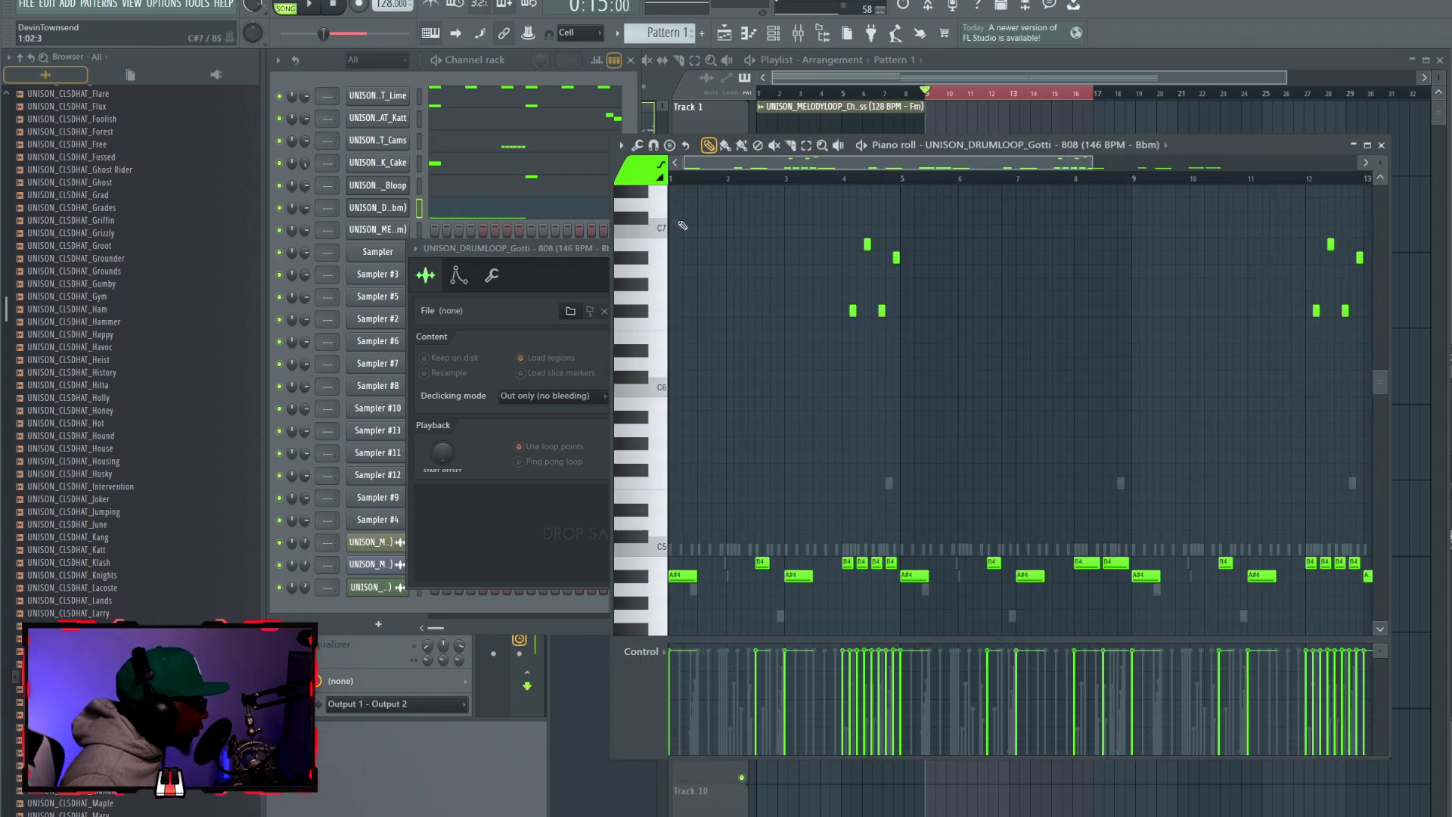
key("ctrl+a")
key("Delete")
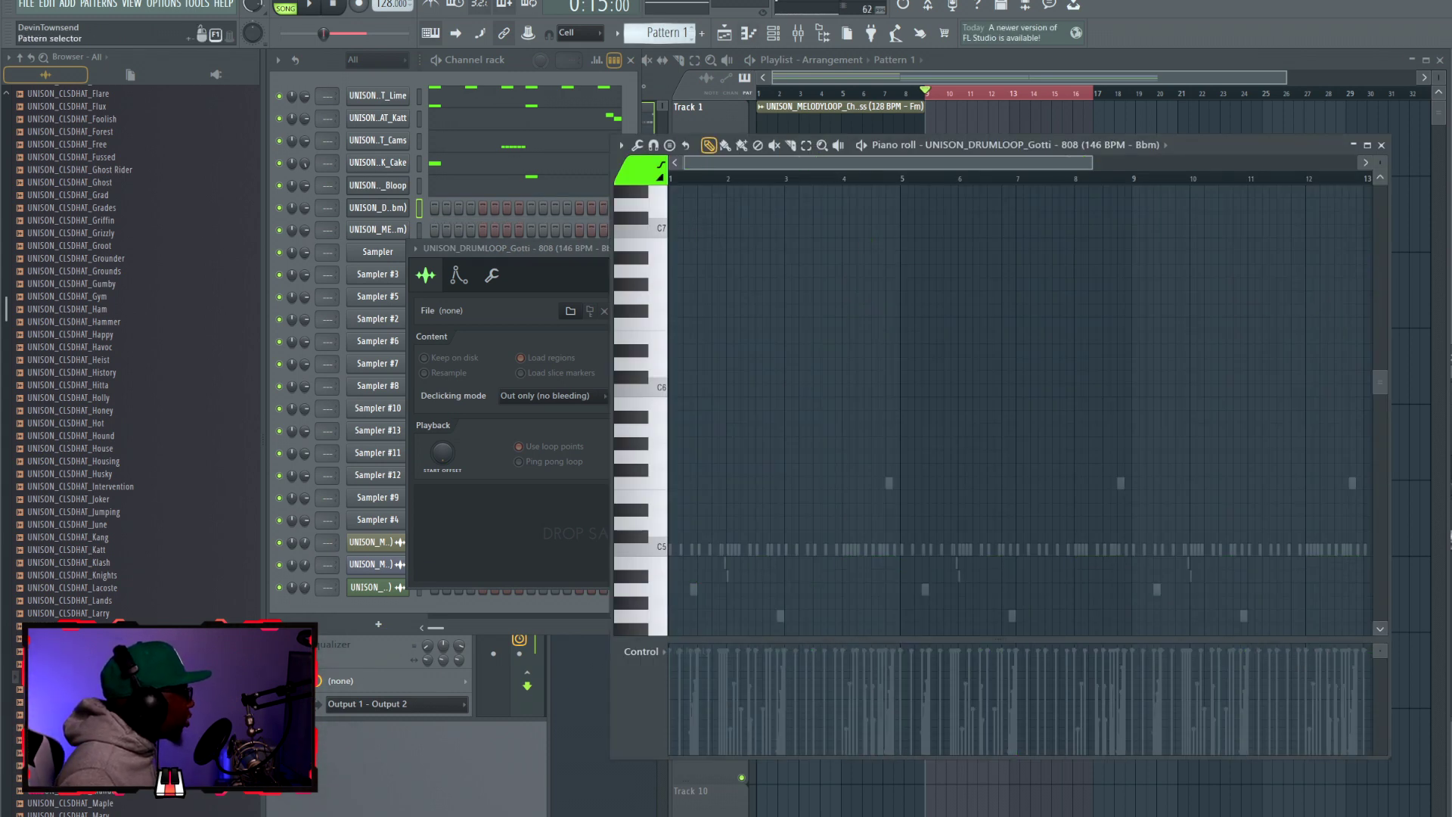
Paste the 808 notes into the Gotti 808 channel's piano roll in Pattern 2
scroll(665, 32, "down", 1)
left_click(463, 213)
right_click(412, 202)
left_click(669, 294)
scroll(758, 325, "down", 8)
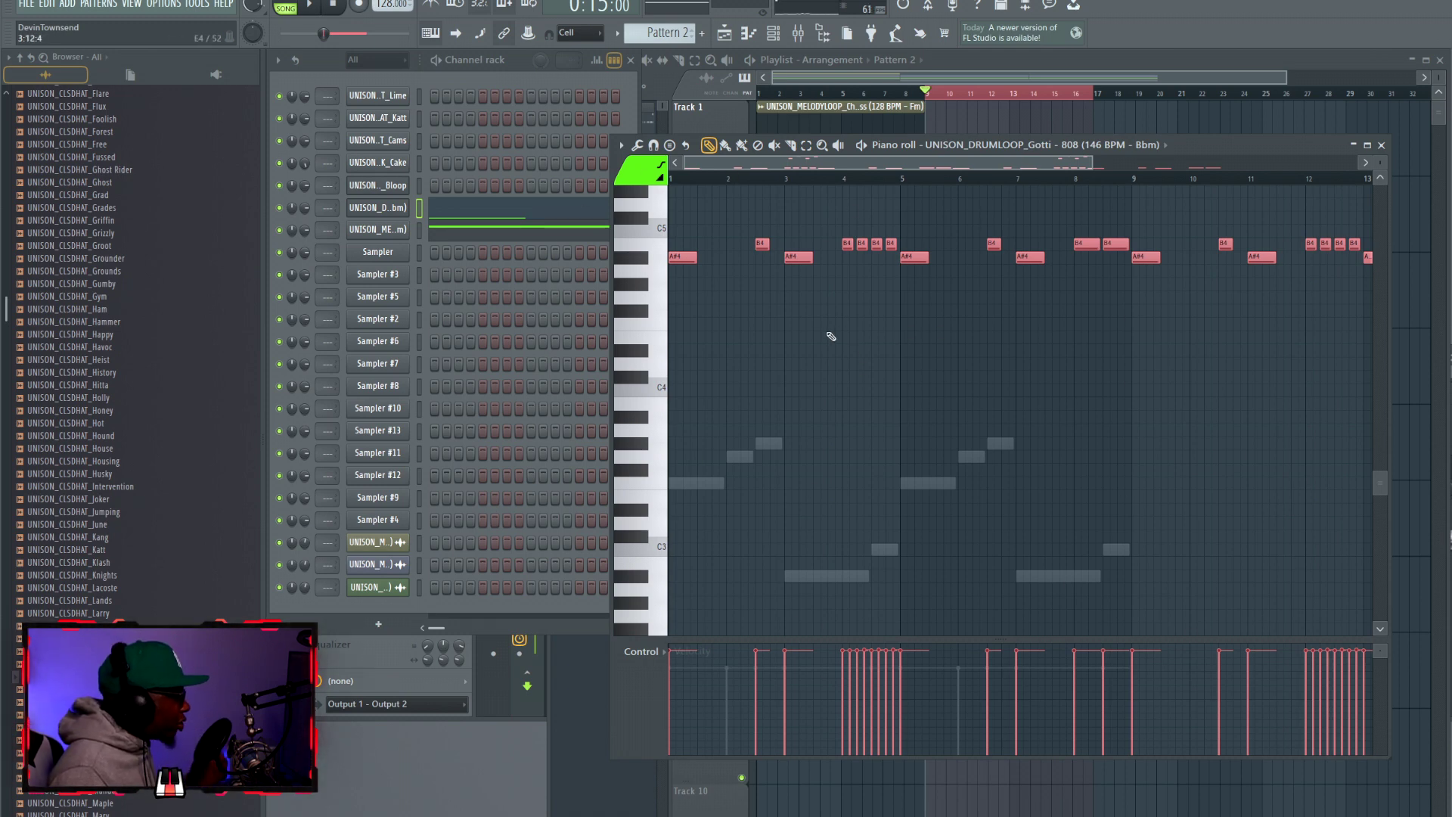
Audition the Unison 808 samples and load UNISON_808_Deep (C) onto the Gotti 808 channel
scroll(831, 336, "up", 11)
scroll(831, 336, "down", 9)
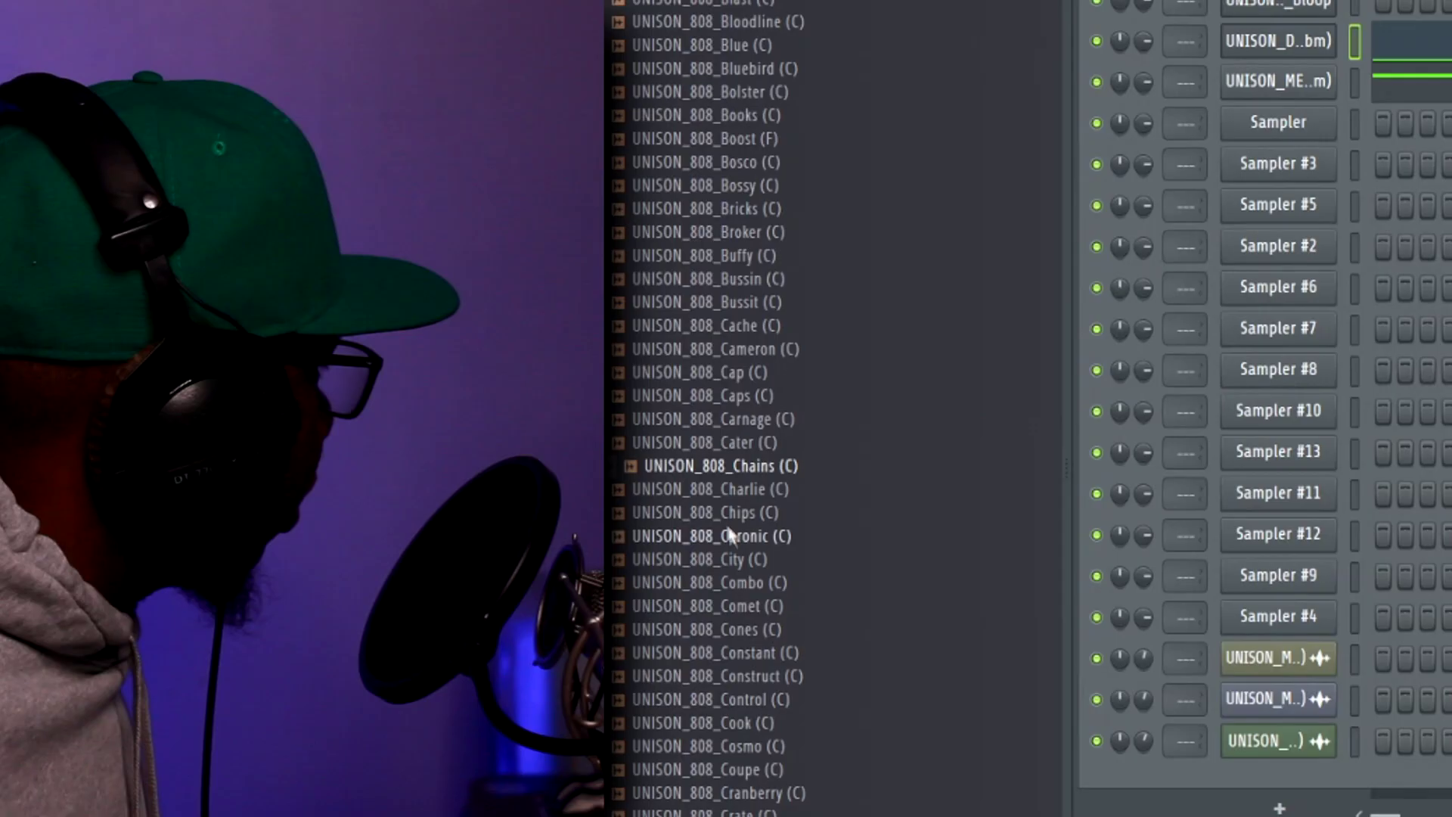
key("Down")
key("Down")
key("Down")
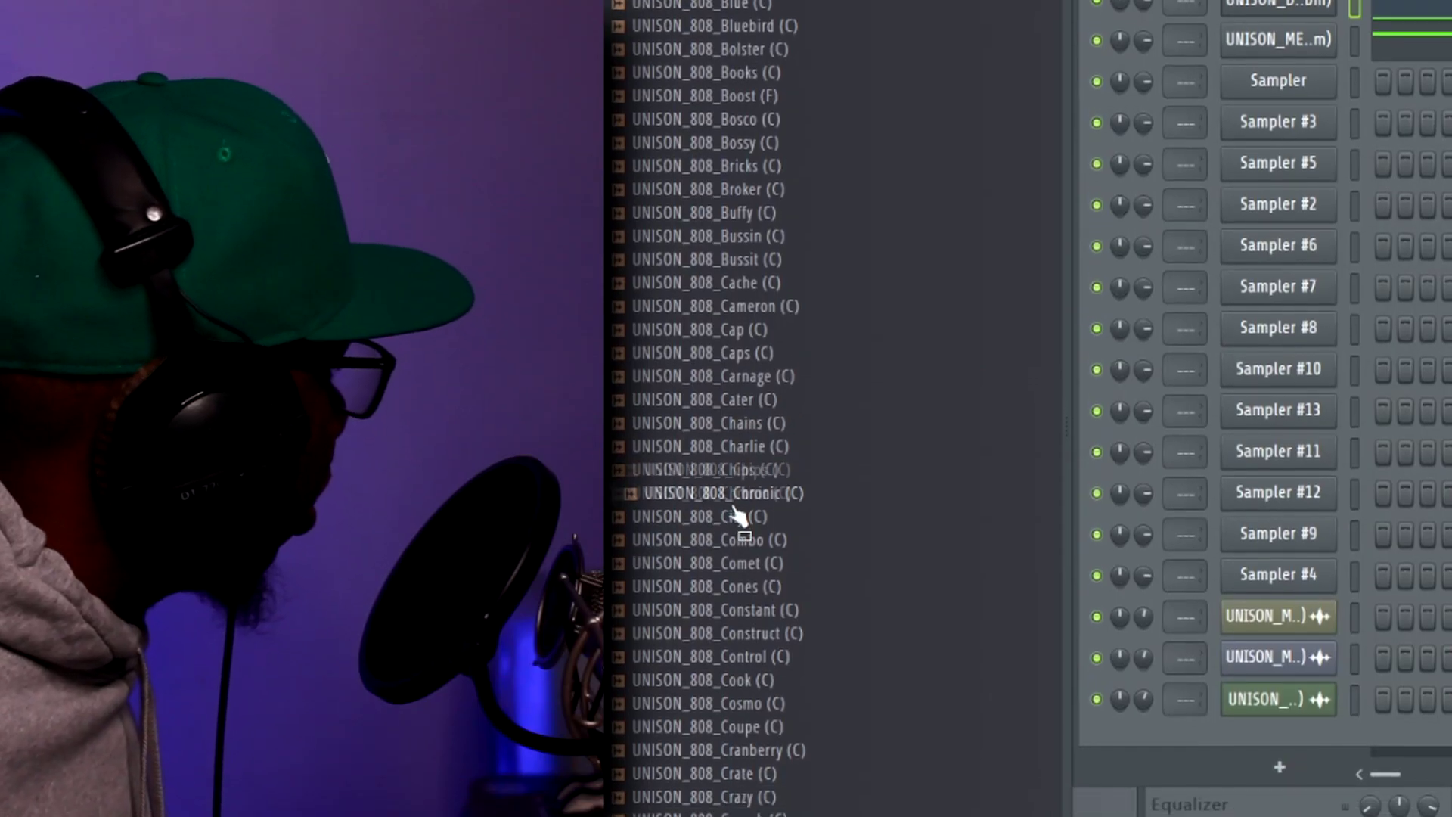
key("Down")
key("Down")
key("Down")
key("Down")
key("Down")
key("Down")
key("Down")
key("Down")
key("Down")
key("Down")
key("Down")
key("Down")
key("Down")
key("Down")
key("Down")
key("Down")
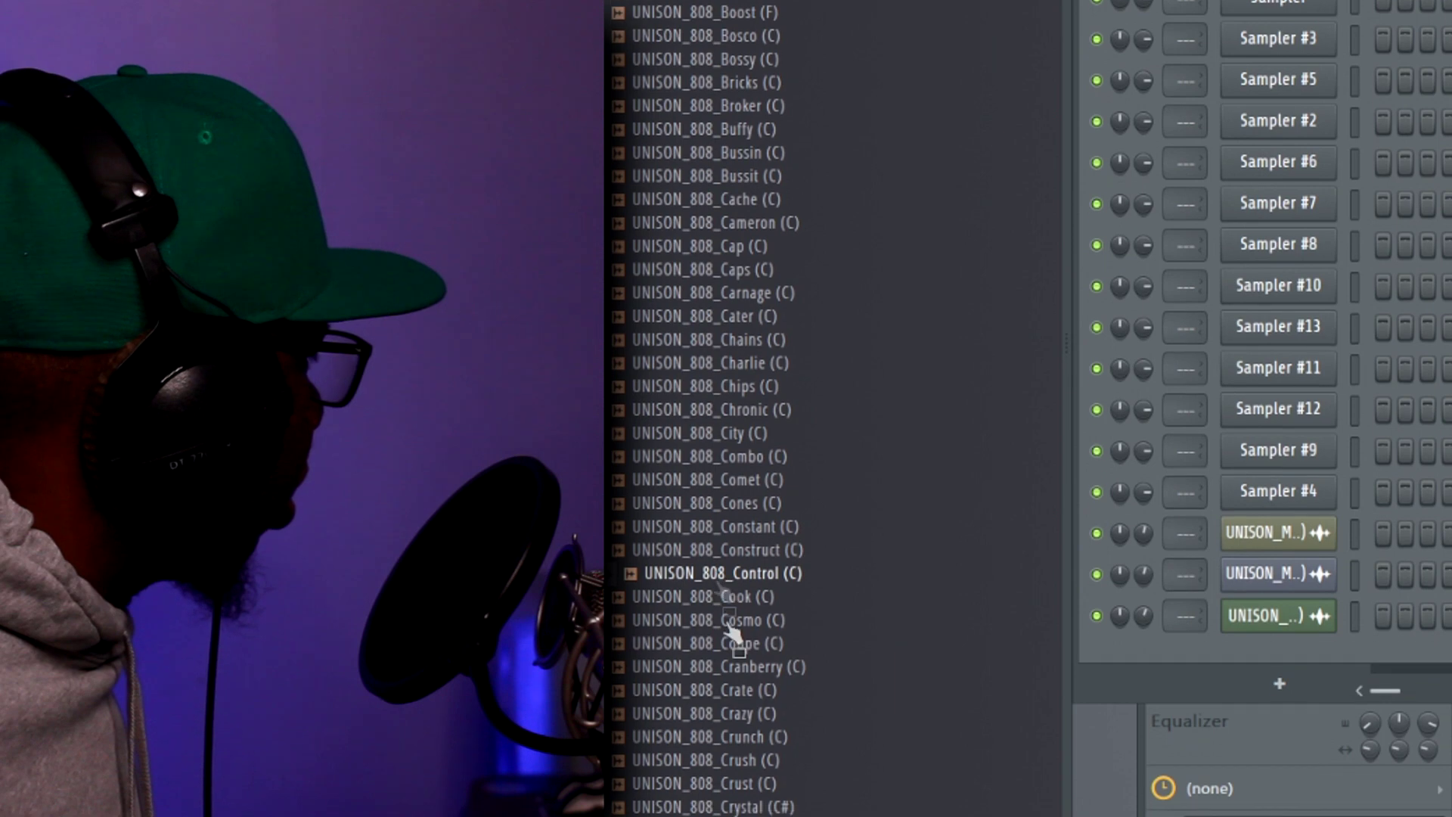
scroll(726, 779, "down", 4)
left_click(729, 743)
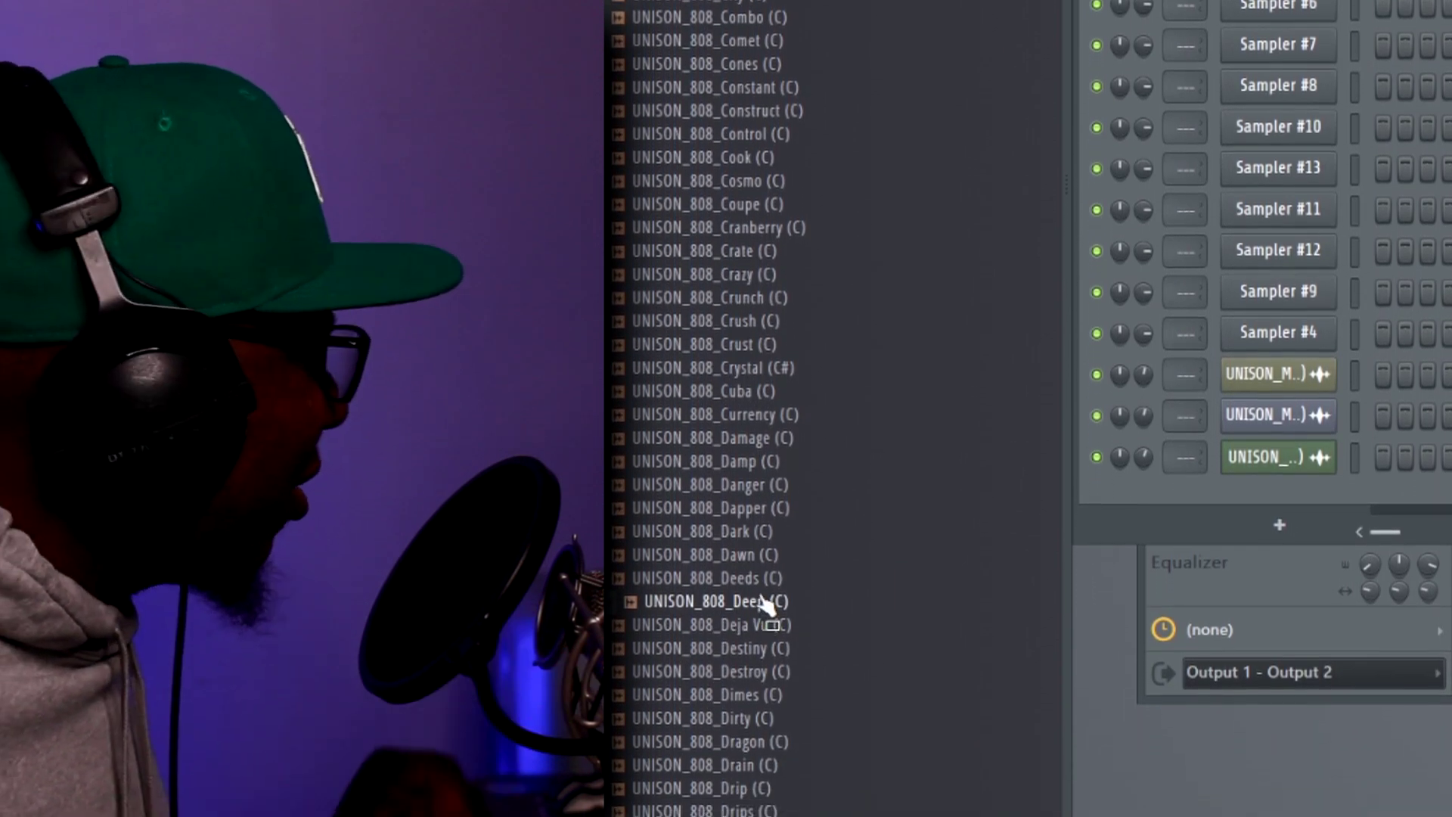
left_click_drag(760, 609, 1278, 243)
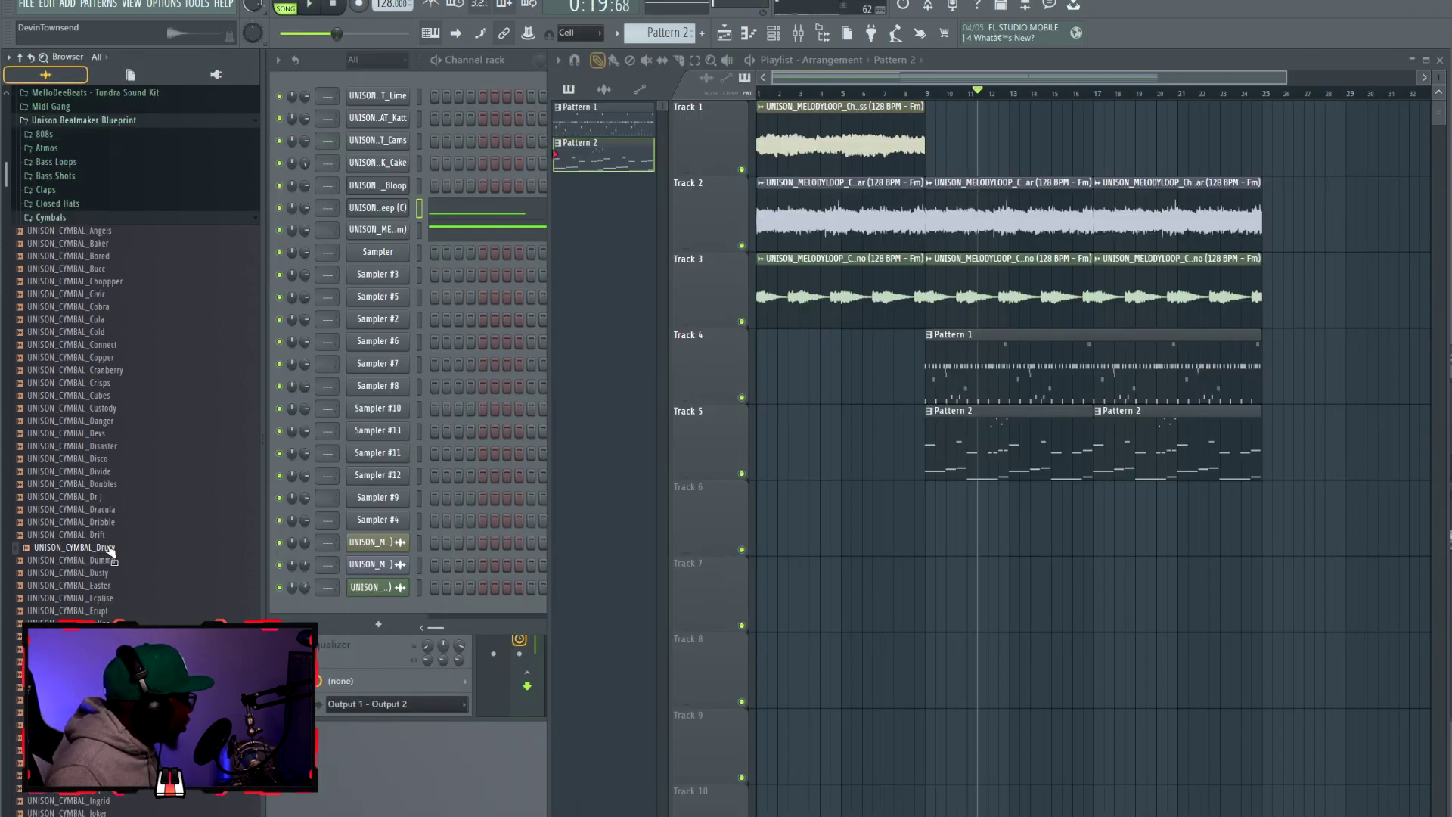
Place a Unison cymbal sample on Track 6 at bar 9 and play back the UNISON_PERC_Globe pattern
left_click_drag(478, 584, 929, 524)
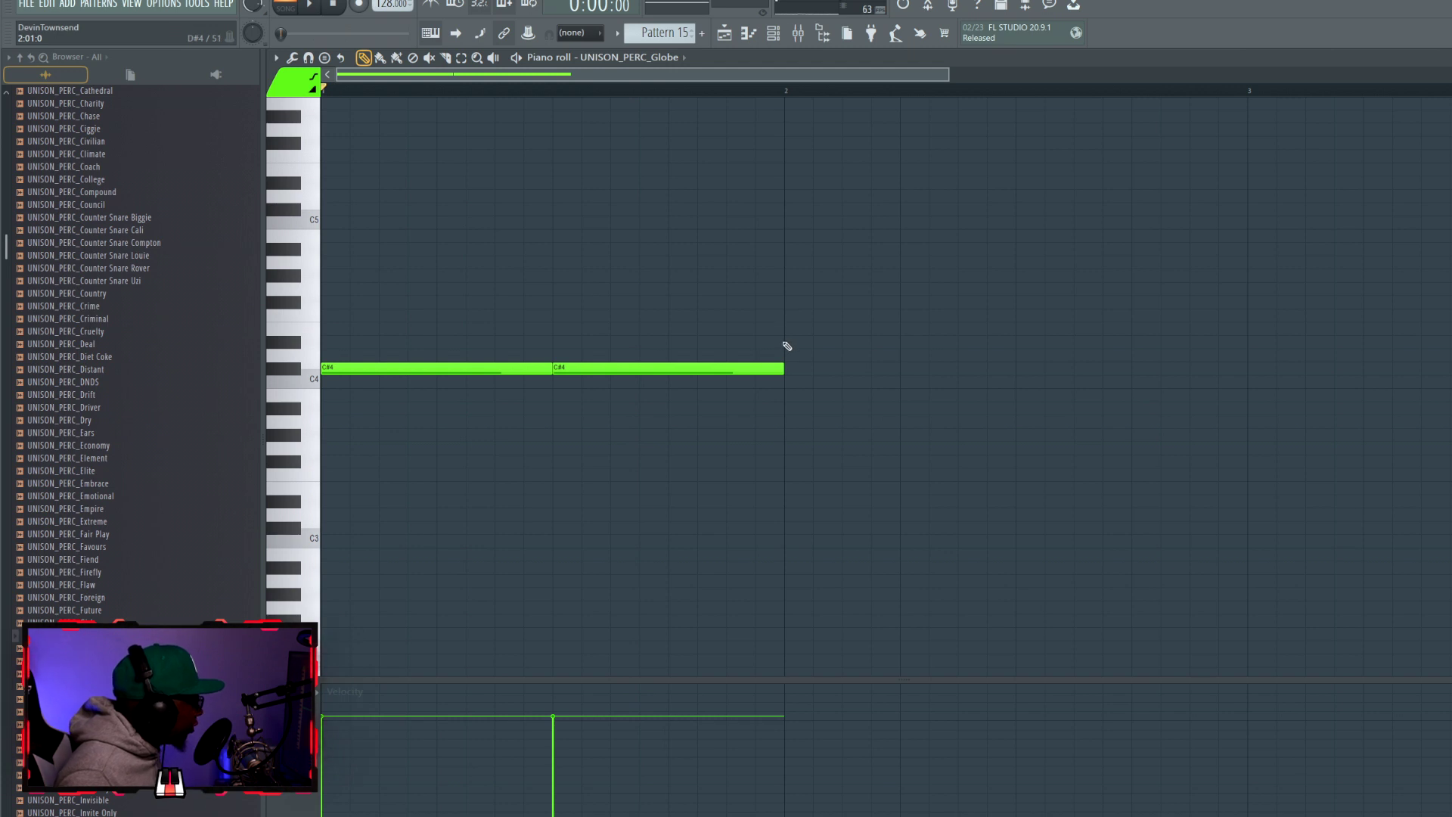
key("space")
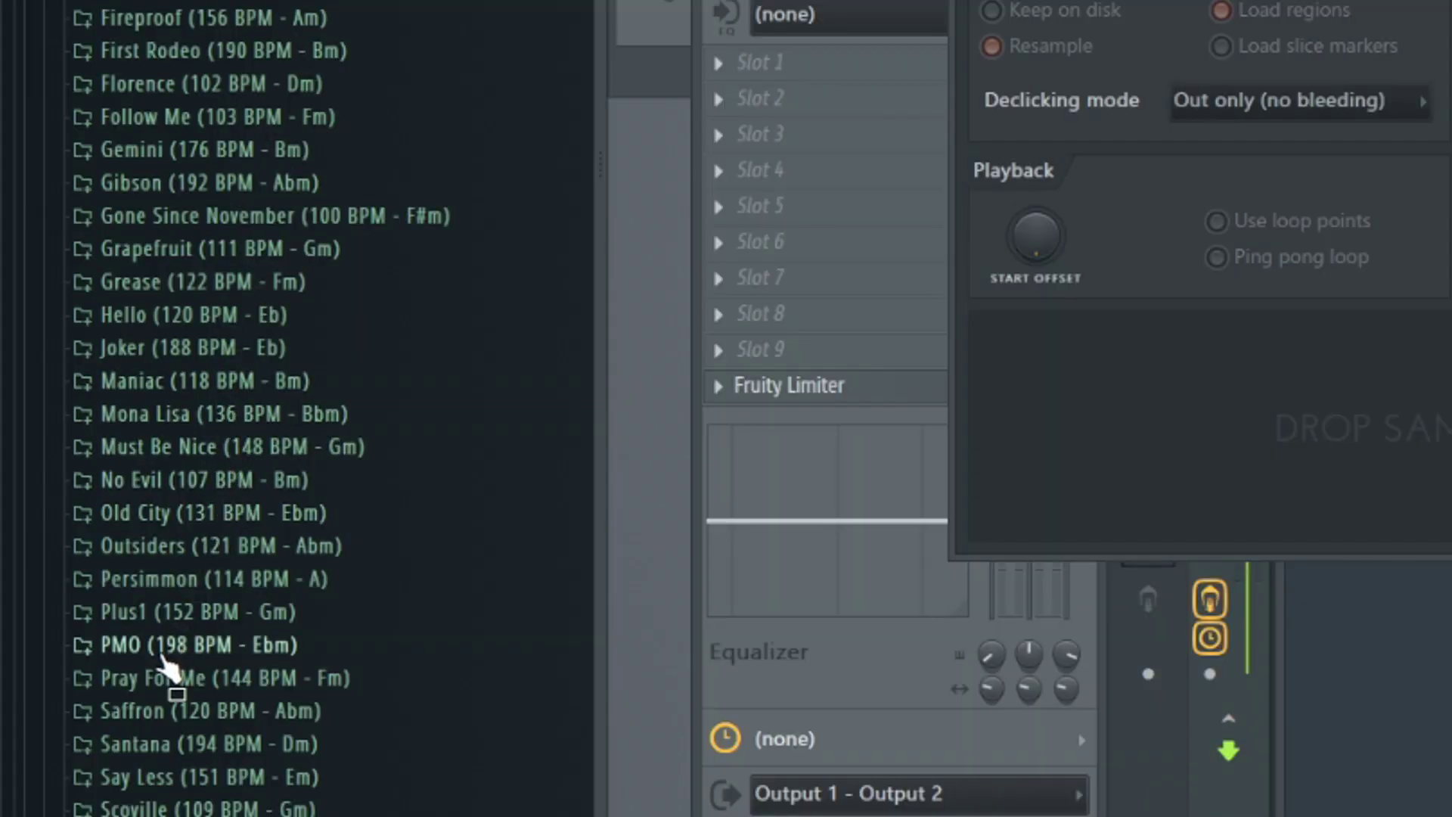
Open the Plus1 (152 BPM - Gm) melody folder
left_click(177, 626)
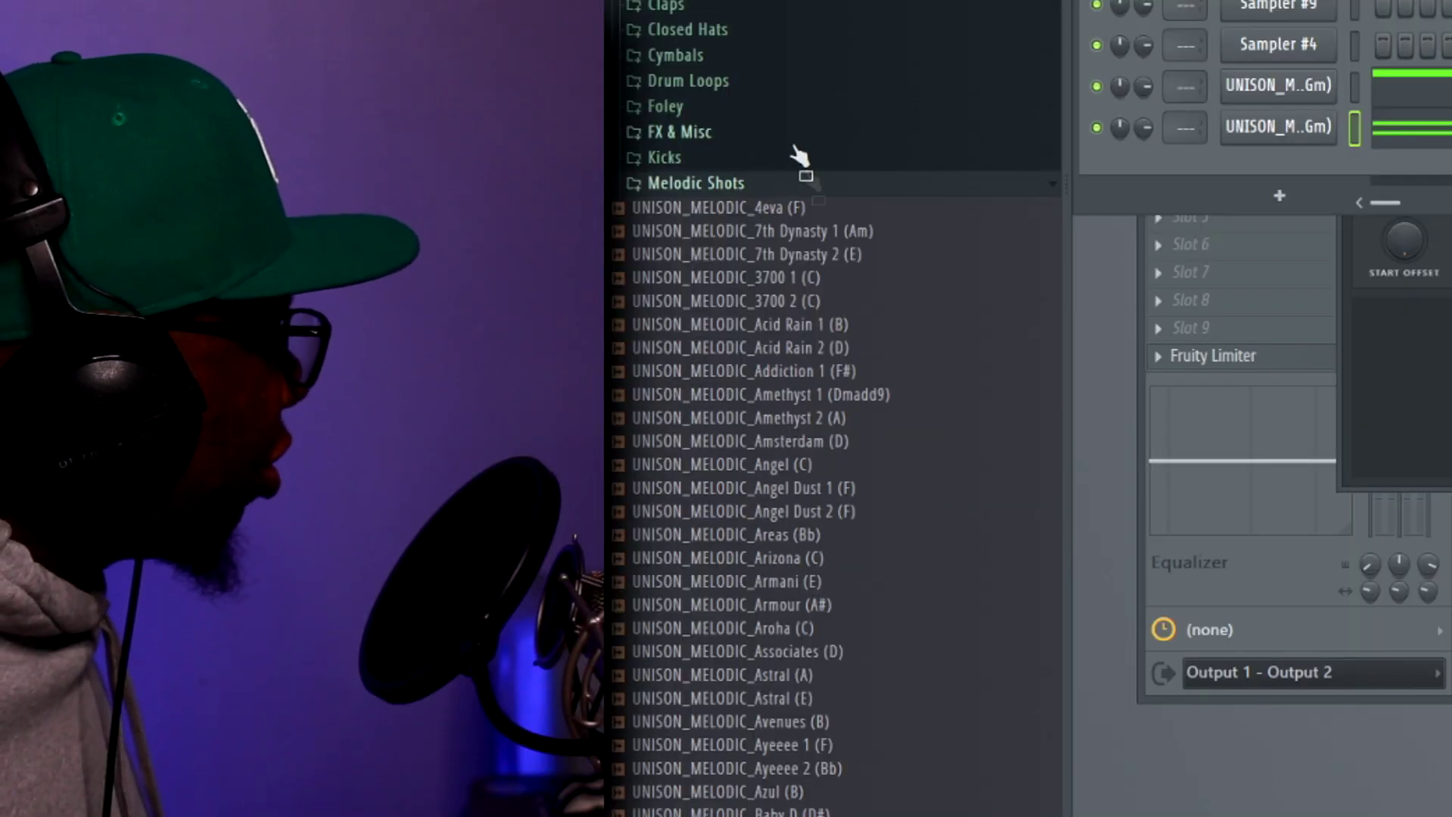
Audition samples in the Melodic Shots folder and add UNISON_MELODIC_Midway 1 (G#) as a new channel
scroll(829, 292, "down", 10)
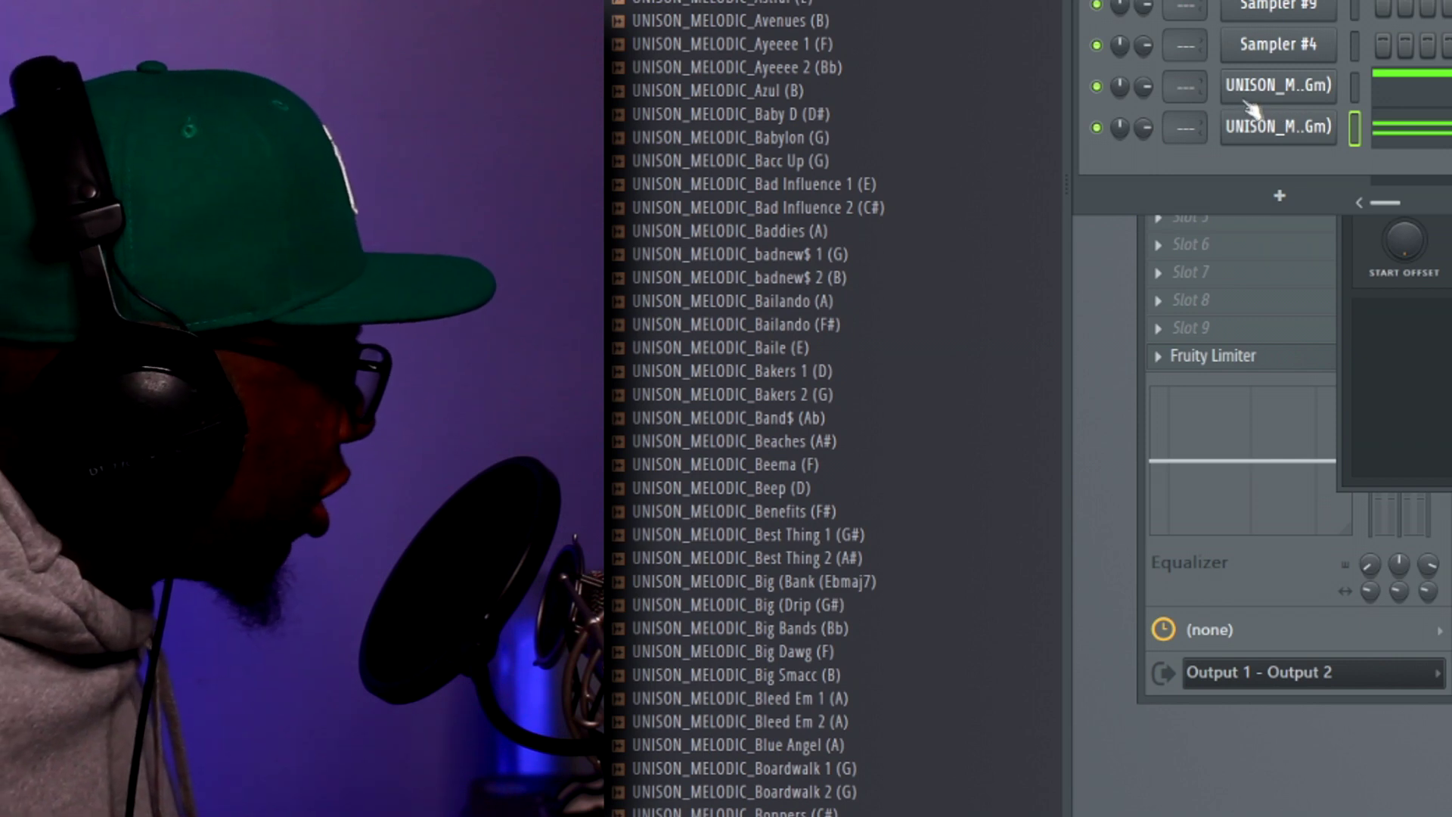
left_click(803, 117)
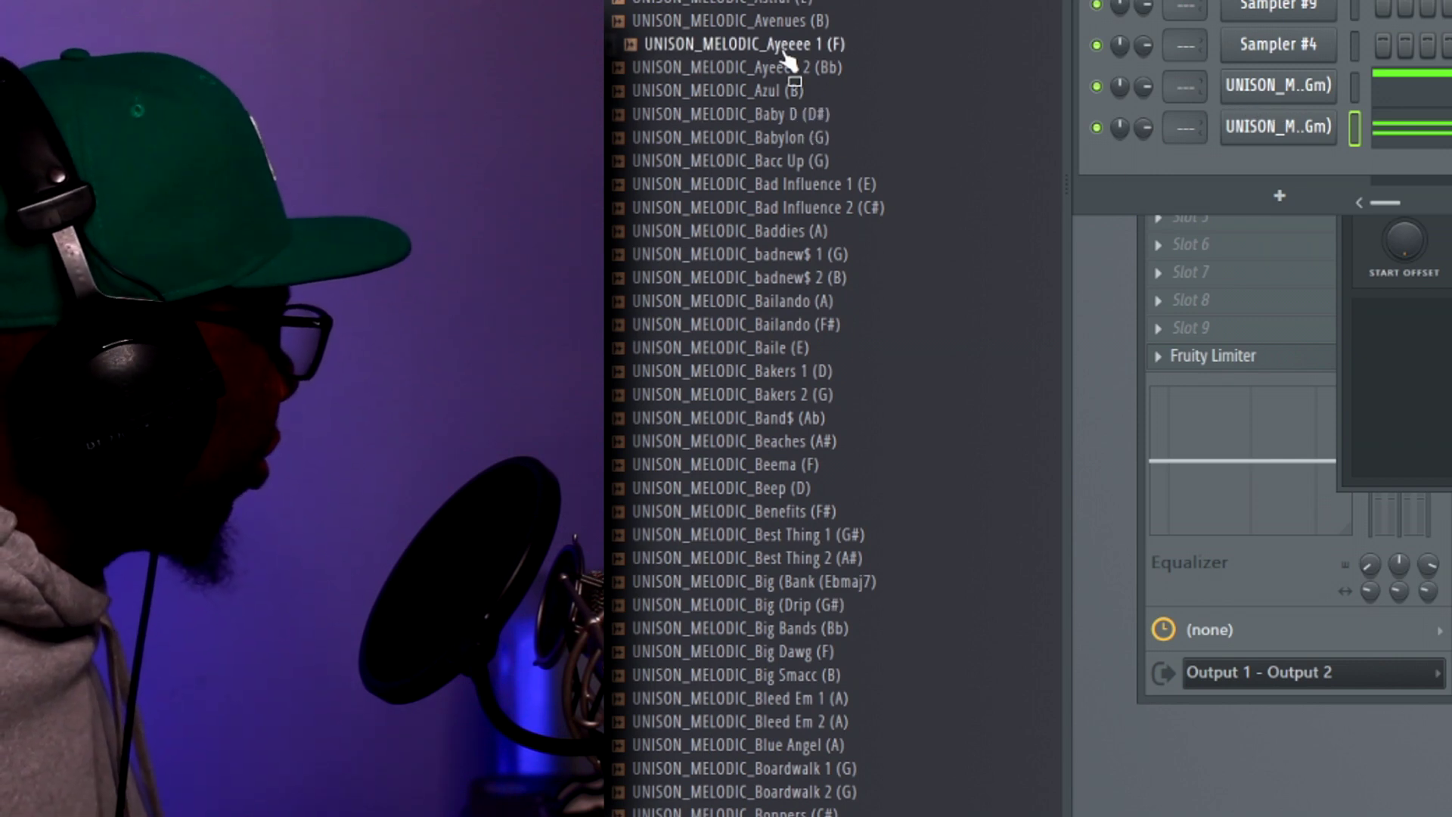
scroll(832, 454, "down", 20)
left_click(838, 561)
left_click_drag(852, 575, 857, 577)
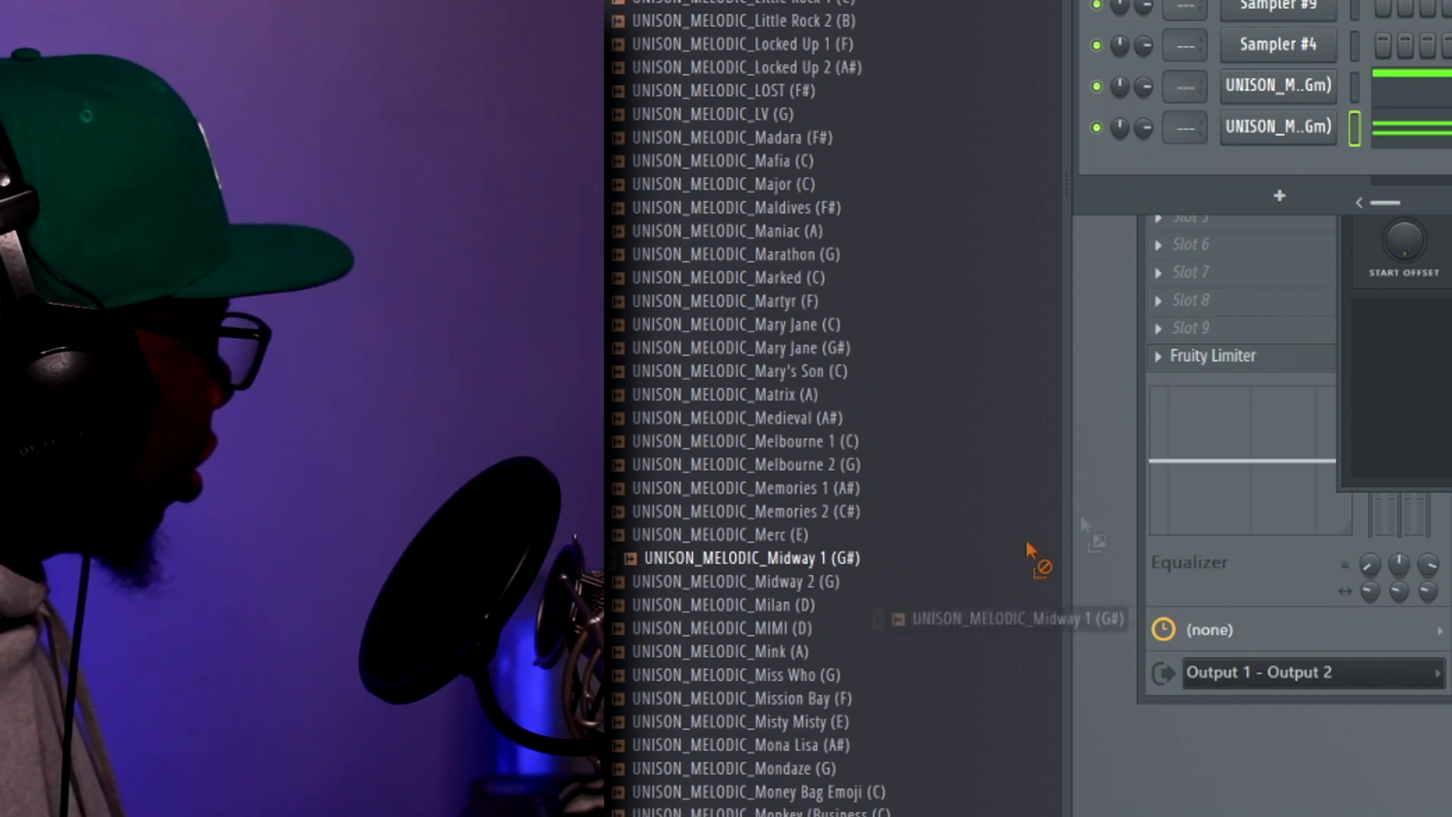
left_click_drag(1027, 543, 1316, 171)
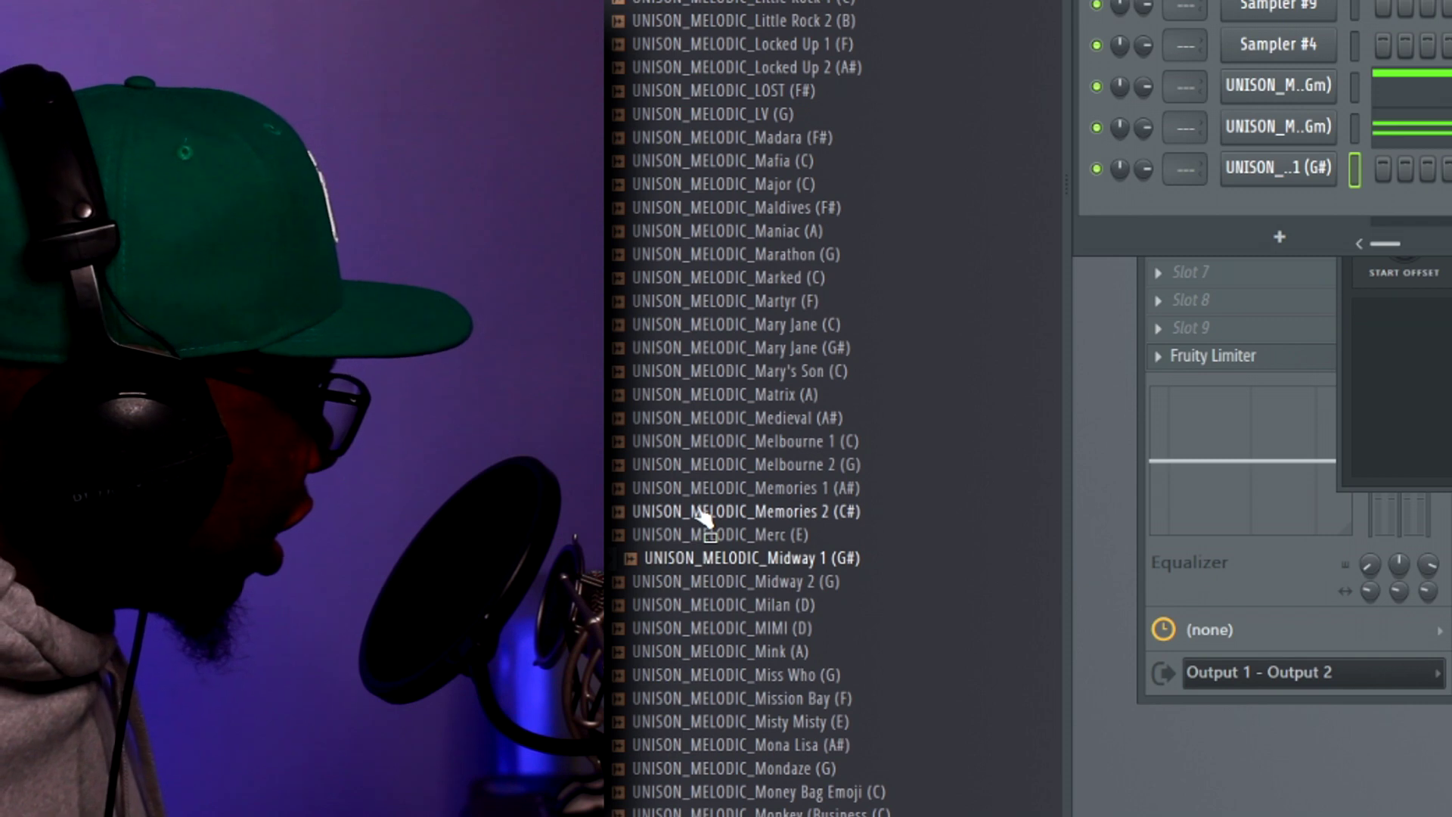
Audition more melodic shots and load UNISON_MELODIC_Played (E) onto the second Gm melody channel in the channel rack
scroll(756, 643, "down", 15)
left_click(770, 700)
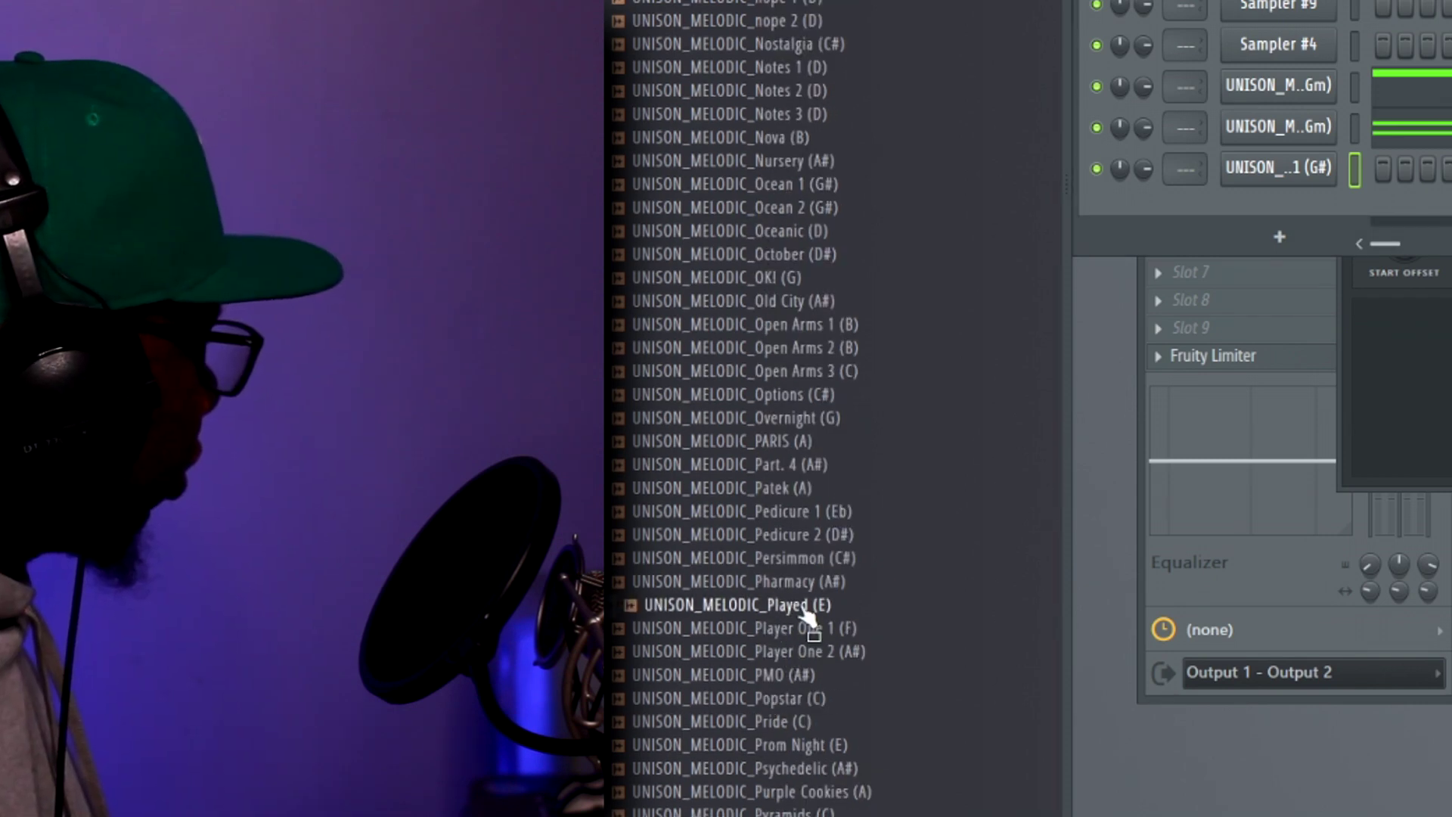
left_click_drag(794, 614, 1310, 127)
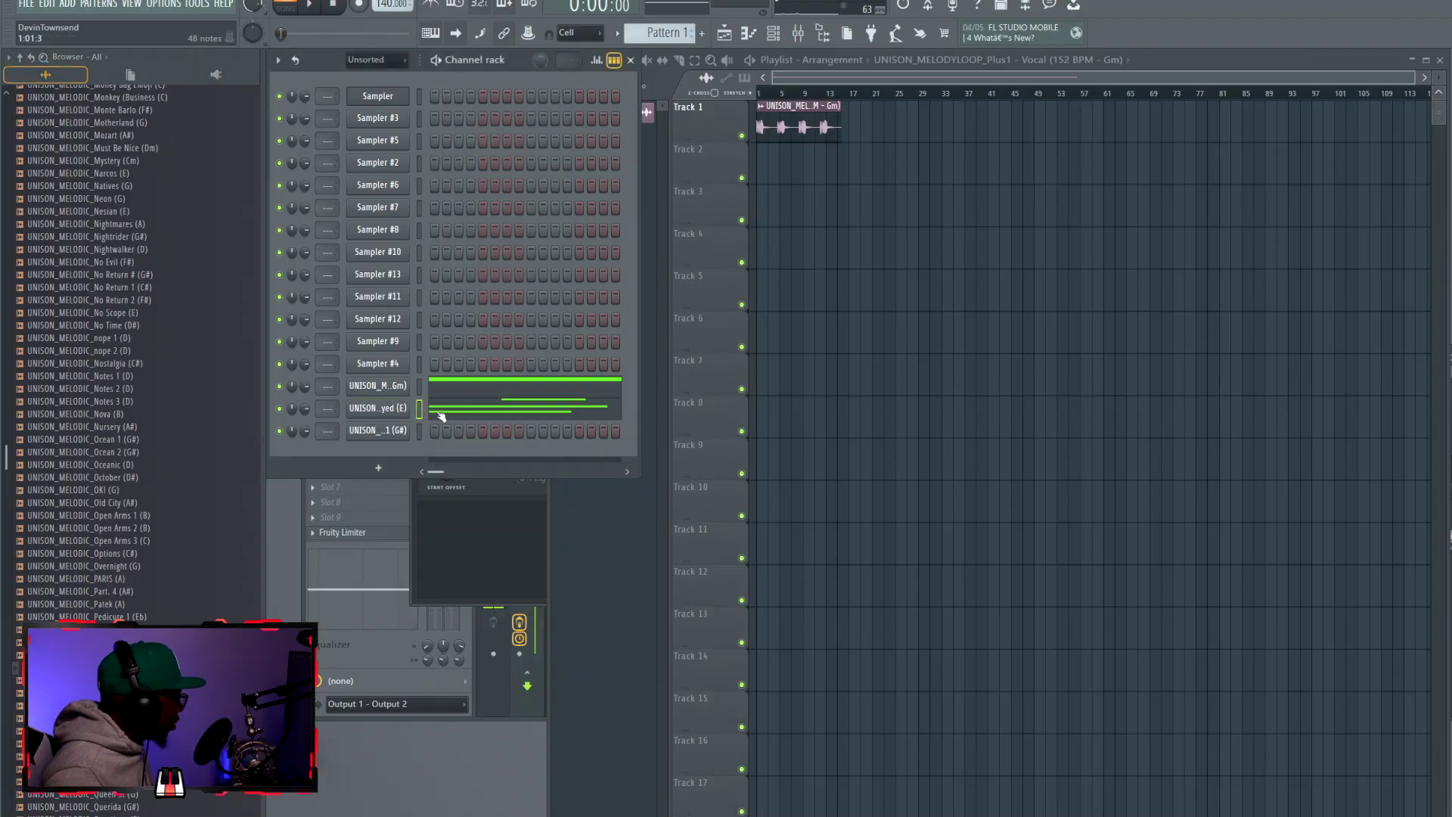
Play back the notes with the UNISON_MELODIC_Played (E) sound and copy them into the UNISON_MELODIC_Midway 1 (G#) channel
left_click(441, 416)
key("space")
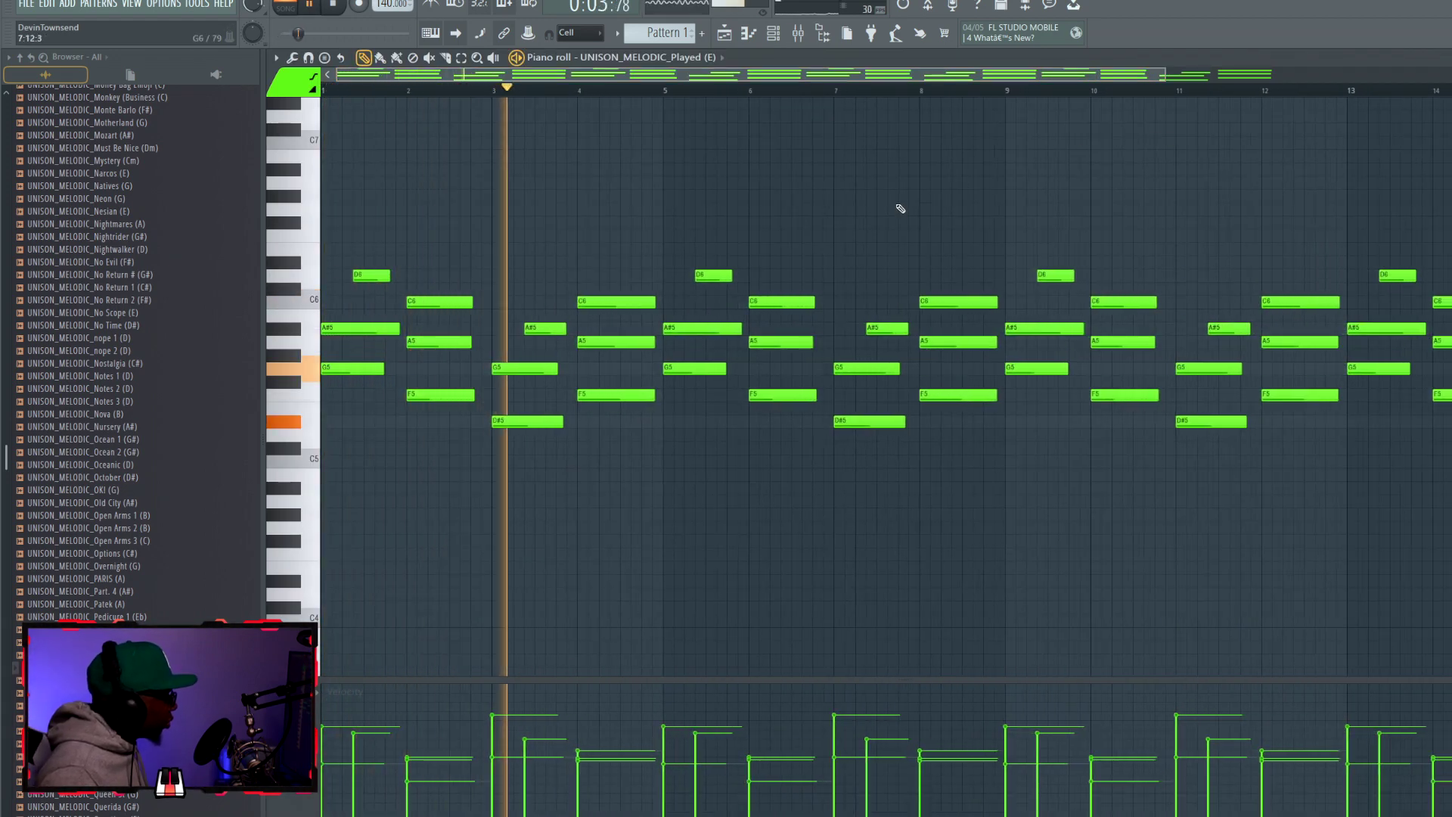
key("space")
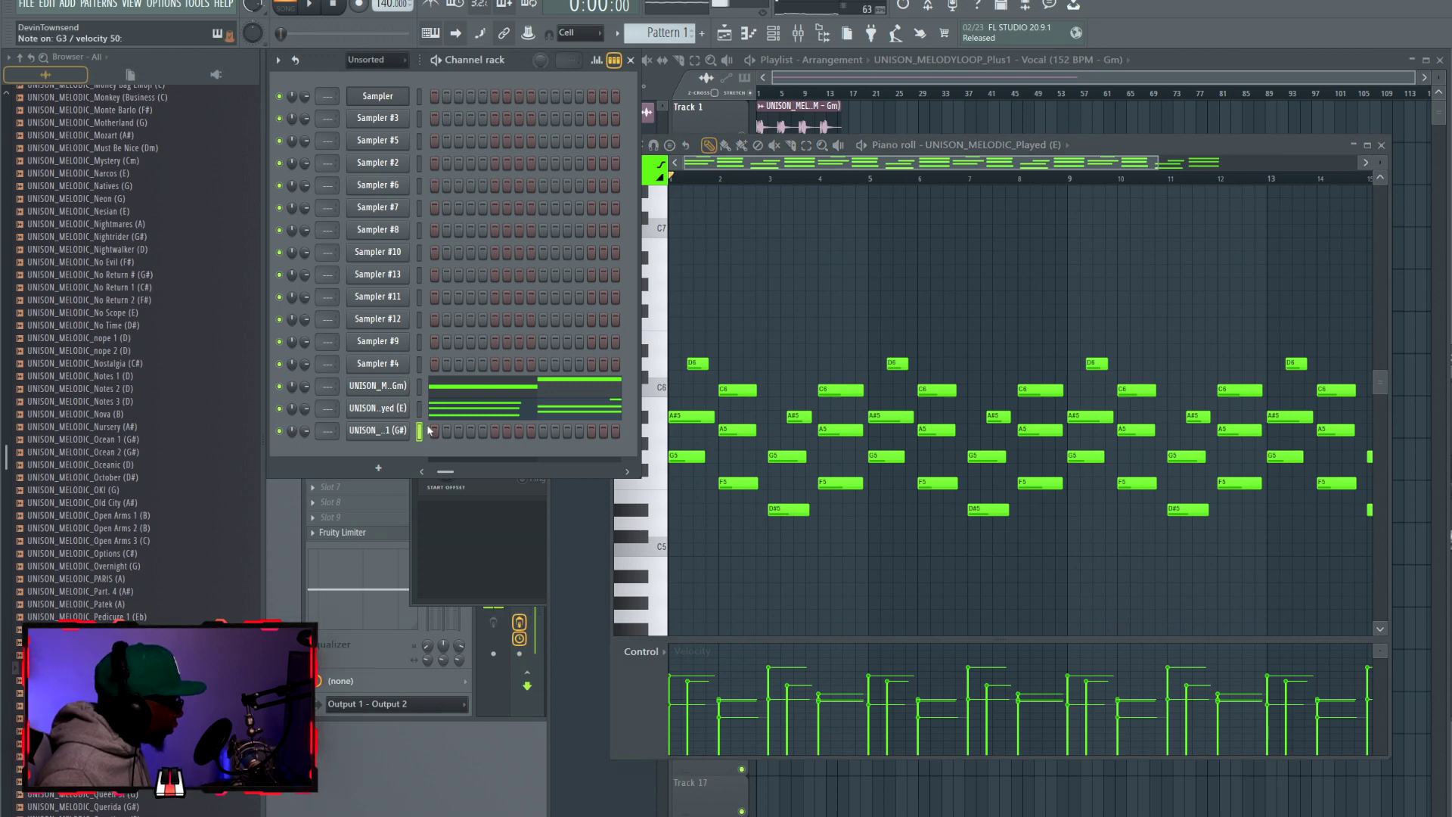
left_click(429, 431)
key("ctrl+v")
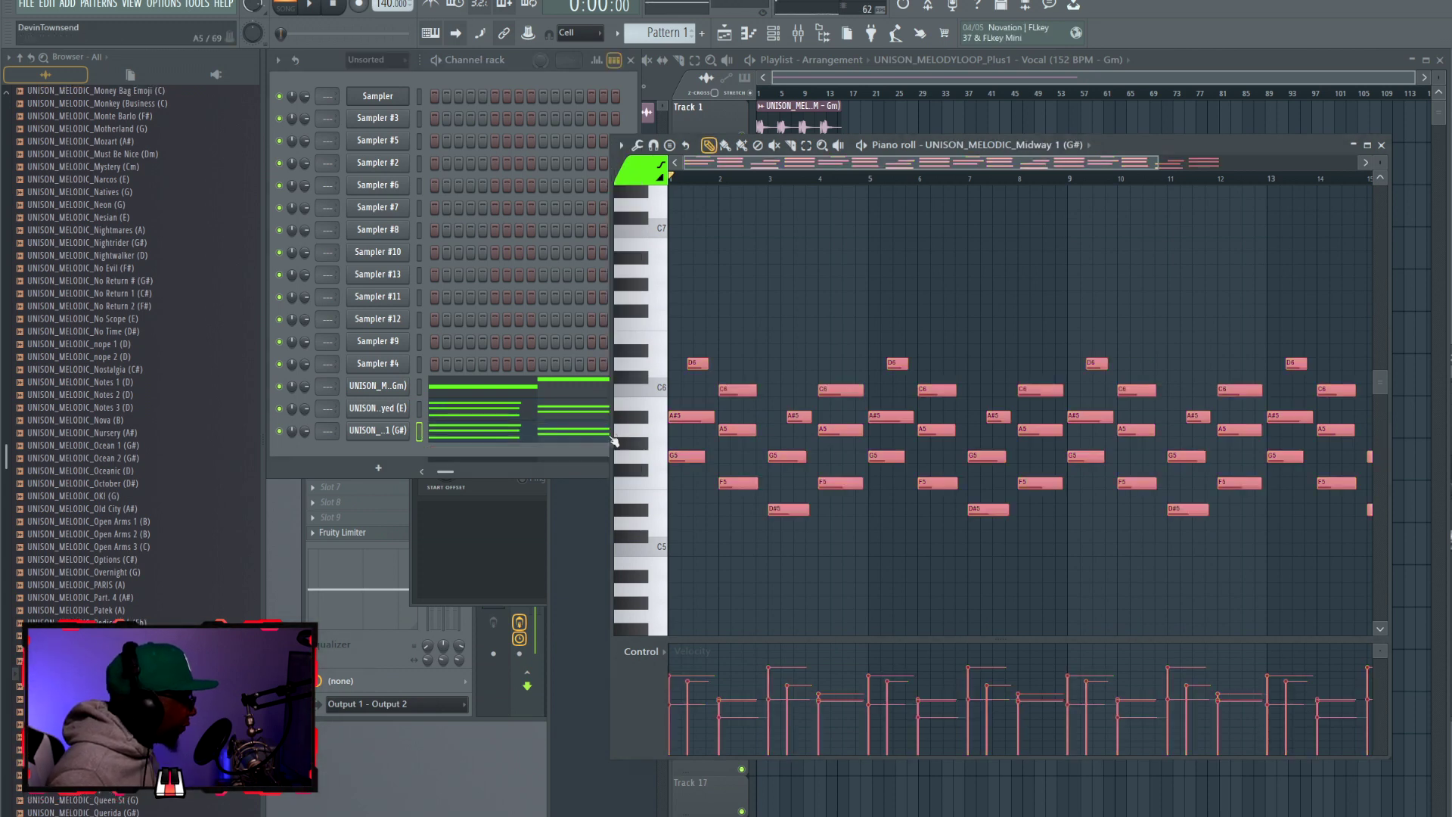
Tune UNISON_MELODIC_Midway 1 (G#) by shifting its root note upward from D#5 through F5
left_click(378, 429)
right_click(616, 503)
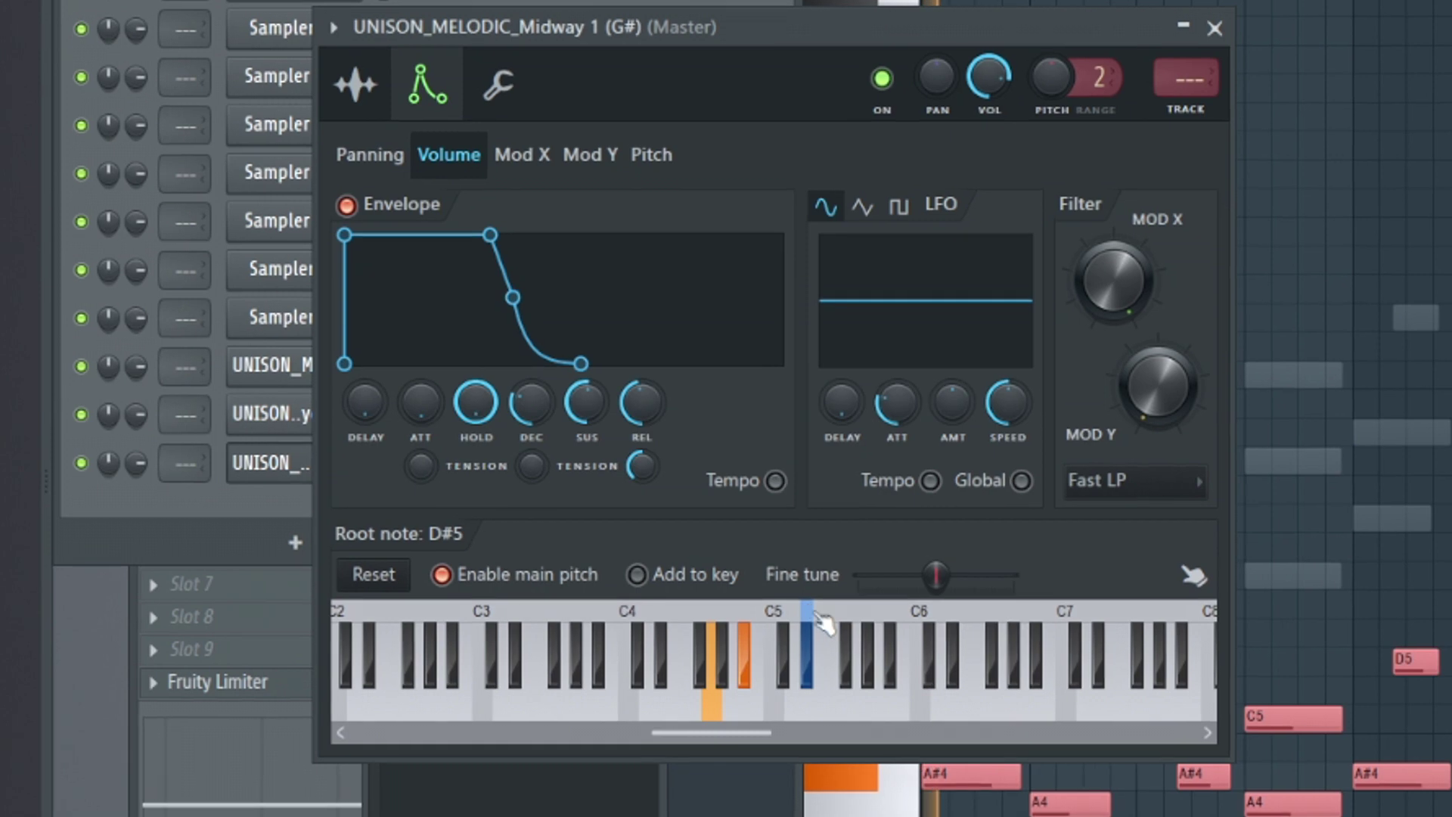
right_click(821, 622)
right_click(838, 623)
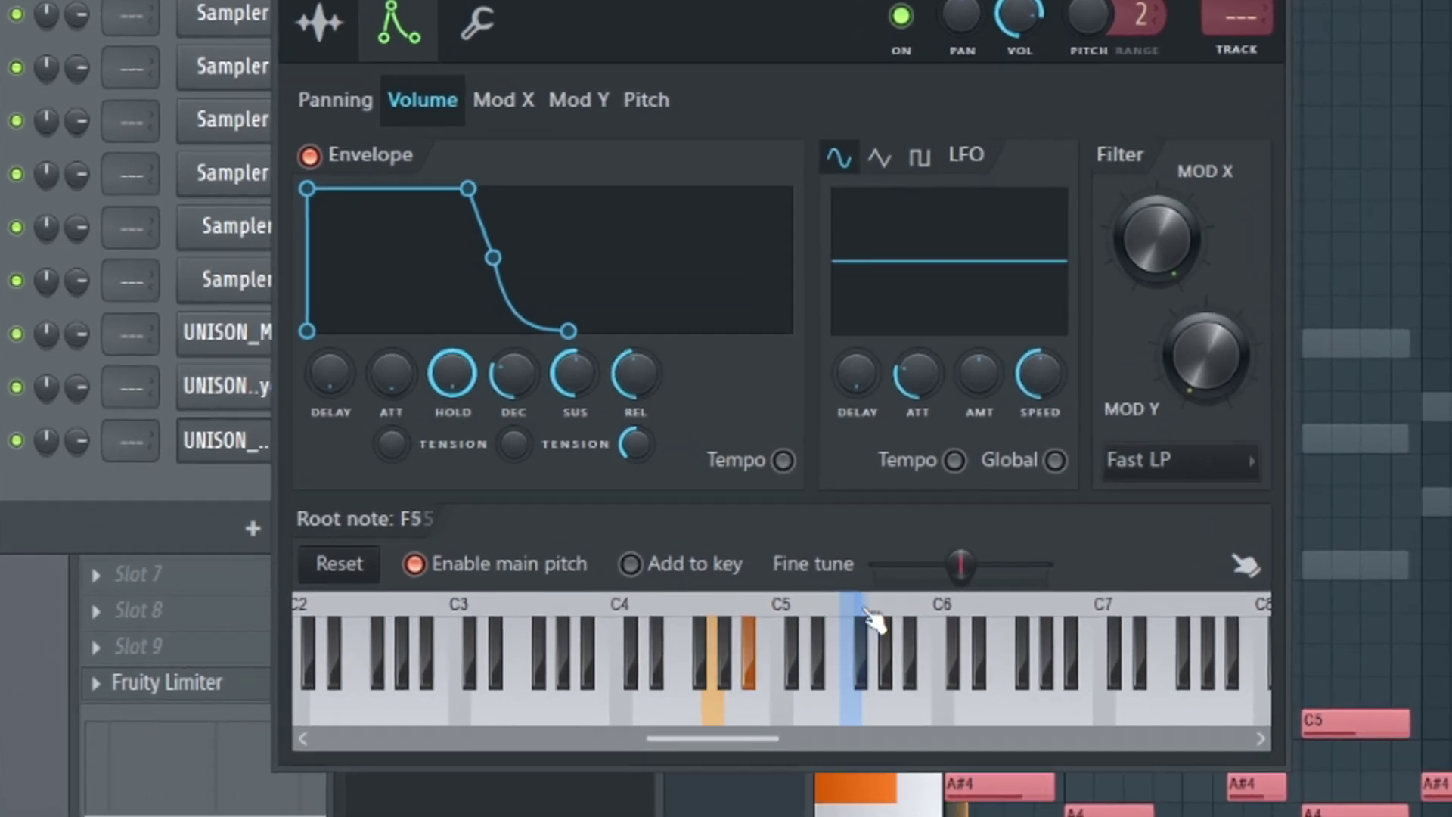
right_click(861, 643)
right_click(884, 643)
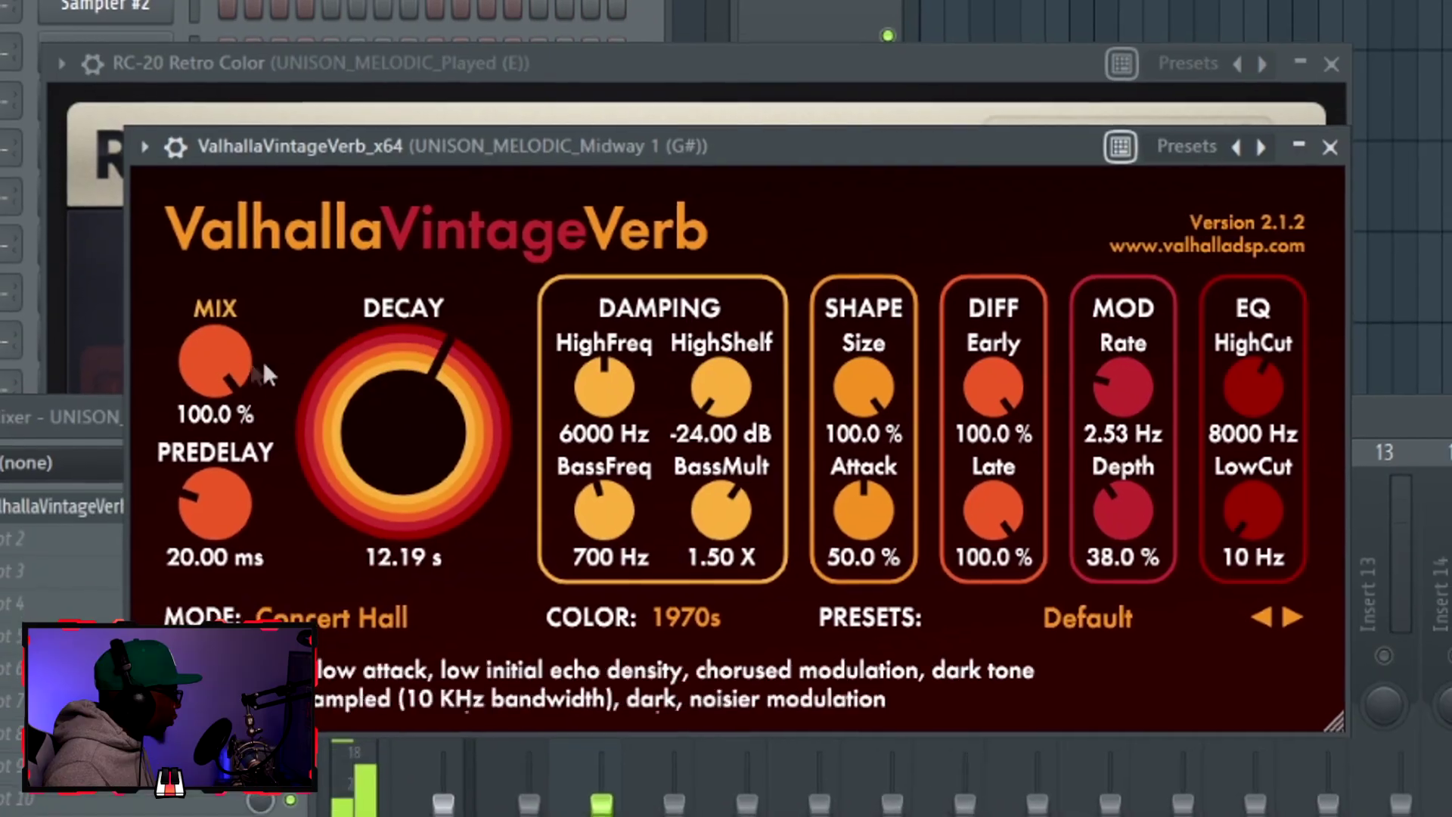
Lower the ValhallaVintageVerb mix and the Reels motor noise on the UNISON_MELODIC_Midway 1 (G#) mixer track
left_click_drag(262, 363, 216, 452)
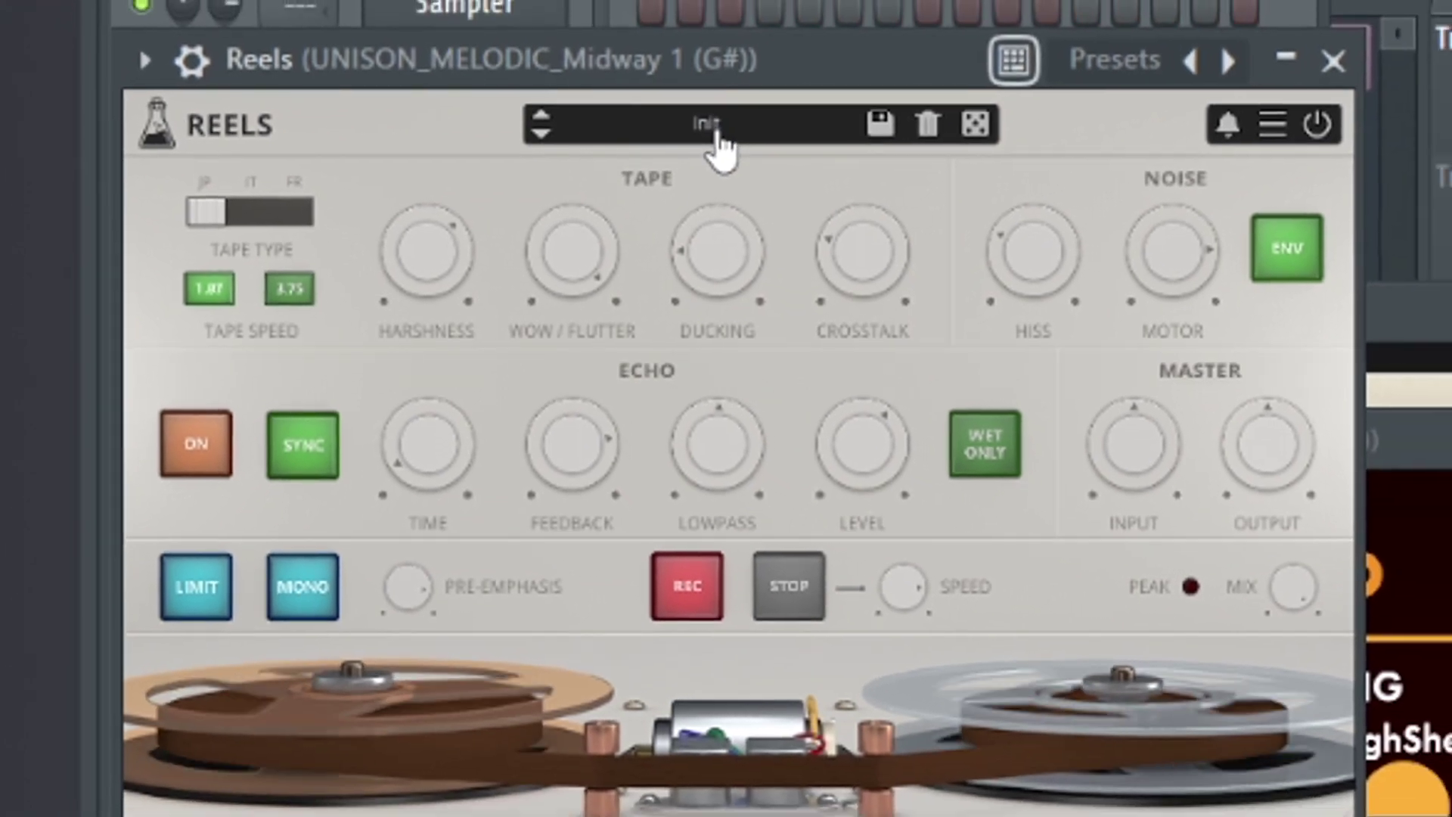
left_click_drag(1138, 248, 1061, 393)
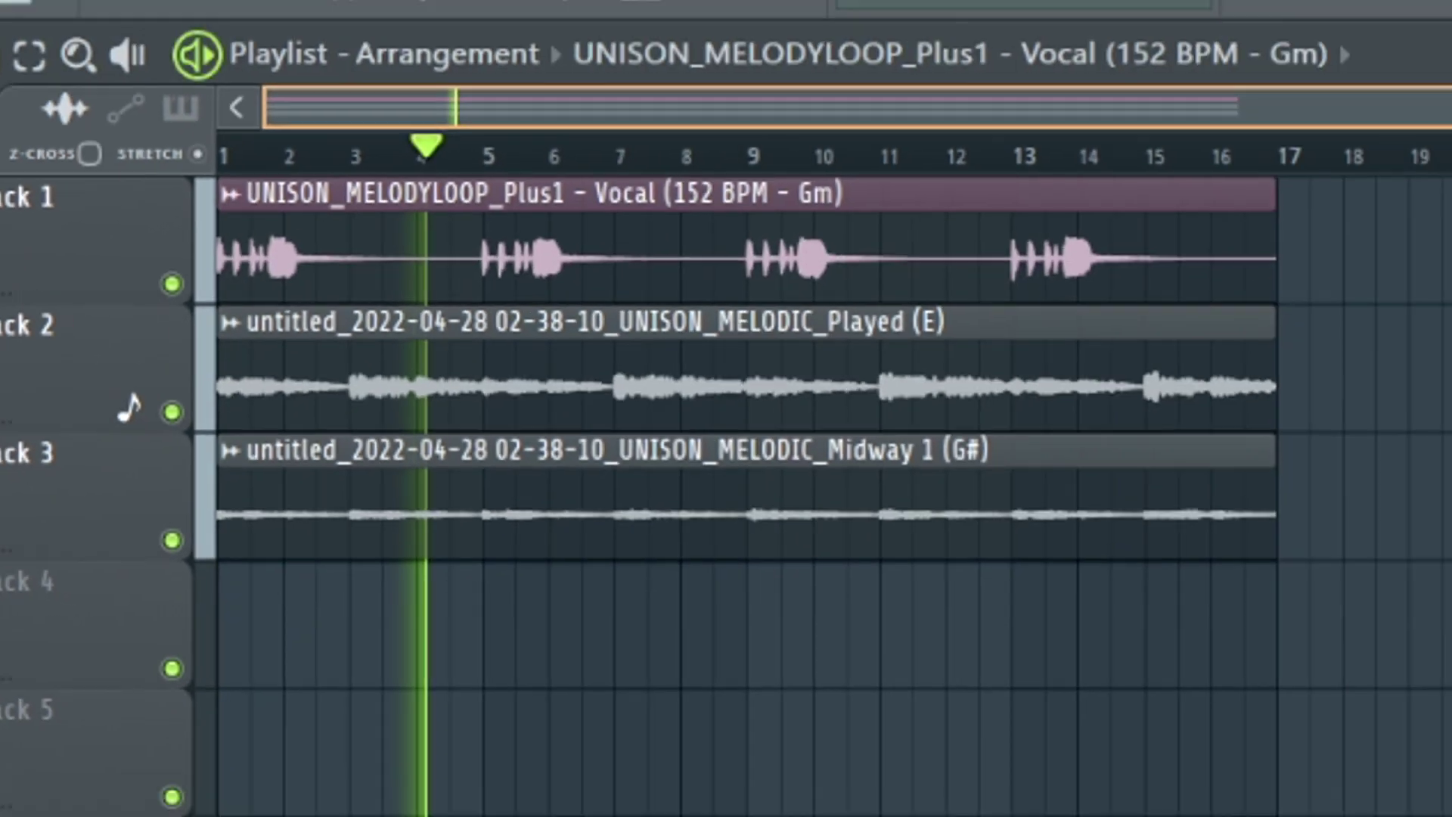
Audition the UNISON_BASS samples and bring one of them into the project
scroll(1313, 149, "up", 4)
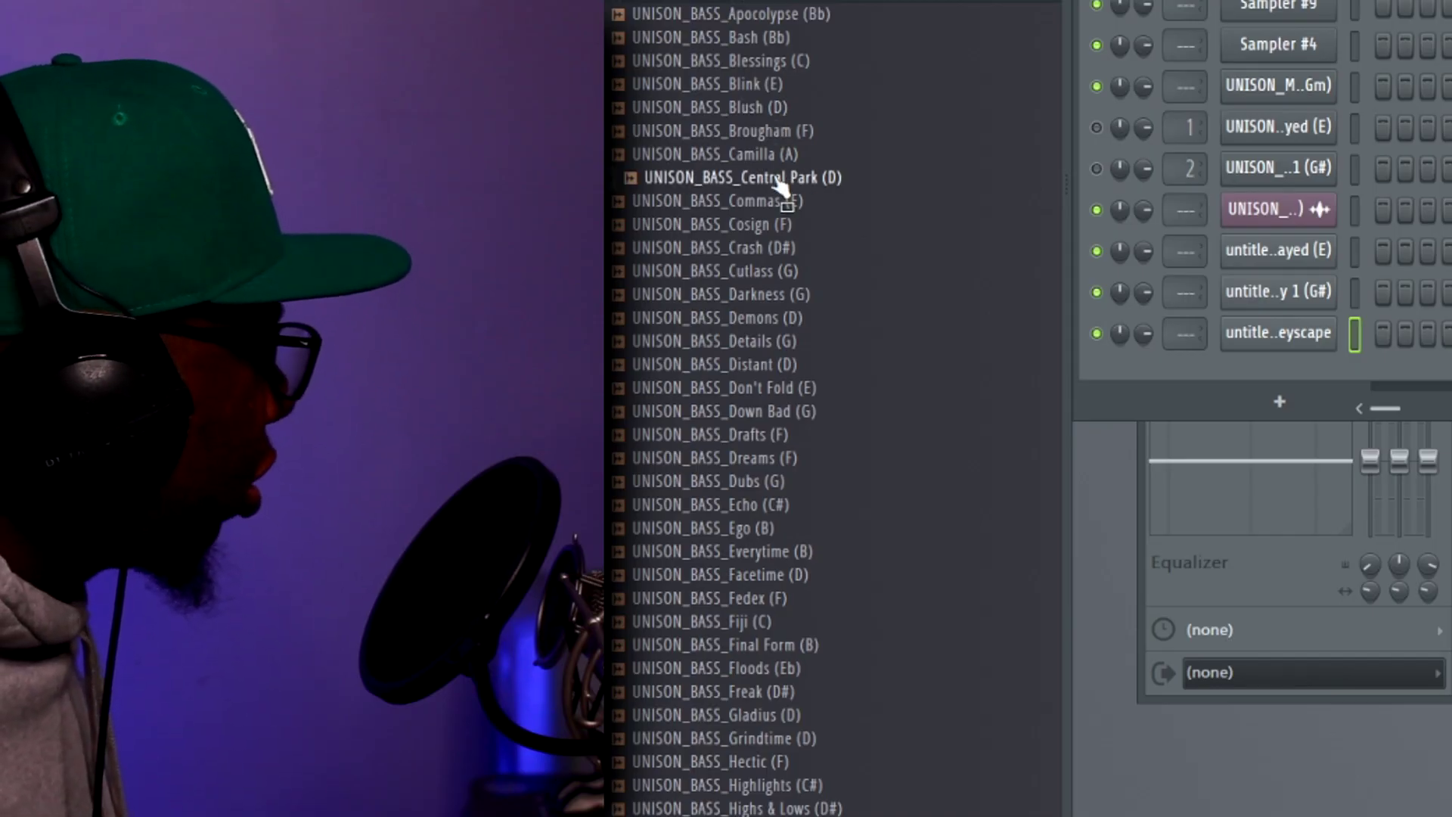
left_click(747, 319)
left_click(714, 386)
scroll(768, 477, "down", 3)
scroll(767, 477, "down", 6)
left_click_drag(741, 294, 737, 257)
left_click_drag(743, 200, 1451, 454)
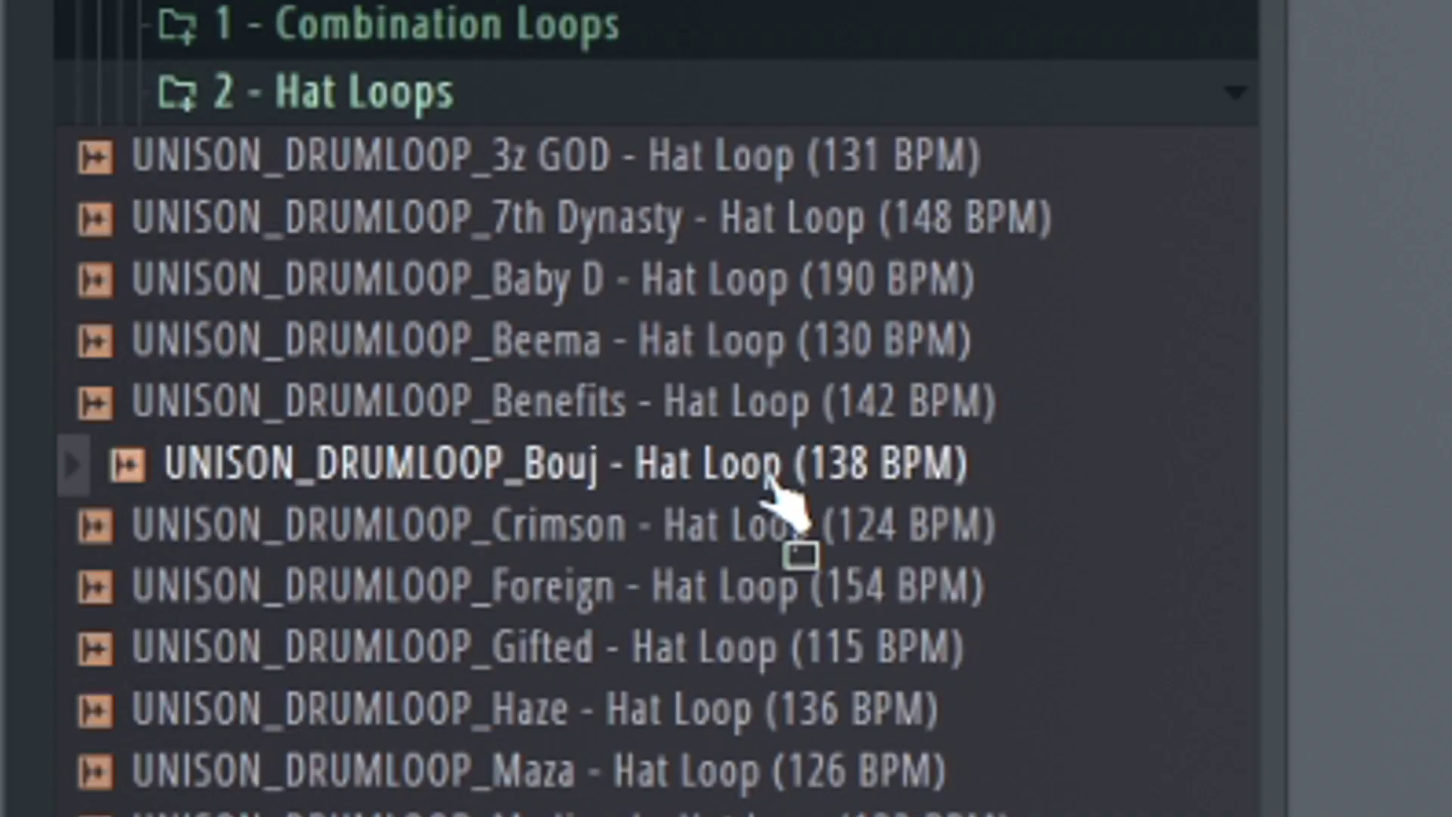
Place UNISON_DRUMLOOP_Haze - Hat Loop (136 BPM) on Track 7 from bar 17
left_click_drag(529, 464, 779, 344)
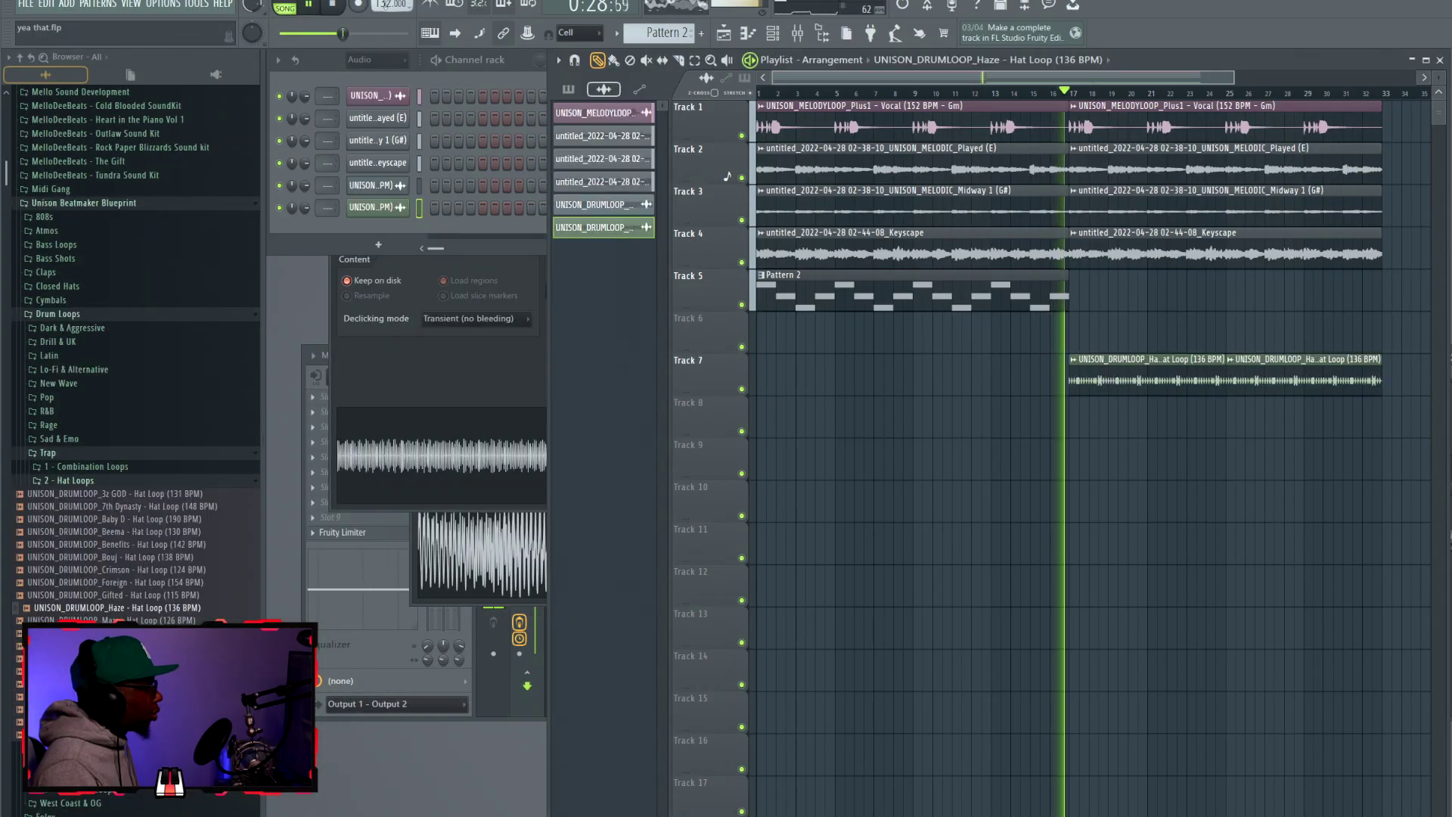
Set the time-stretching mode of the Keyscape and UNISON_MELODIC_Midway 1 (G#) audio clips to Stretch and stop playback
double_click(788, 253)
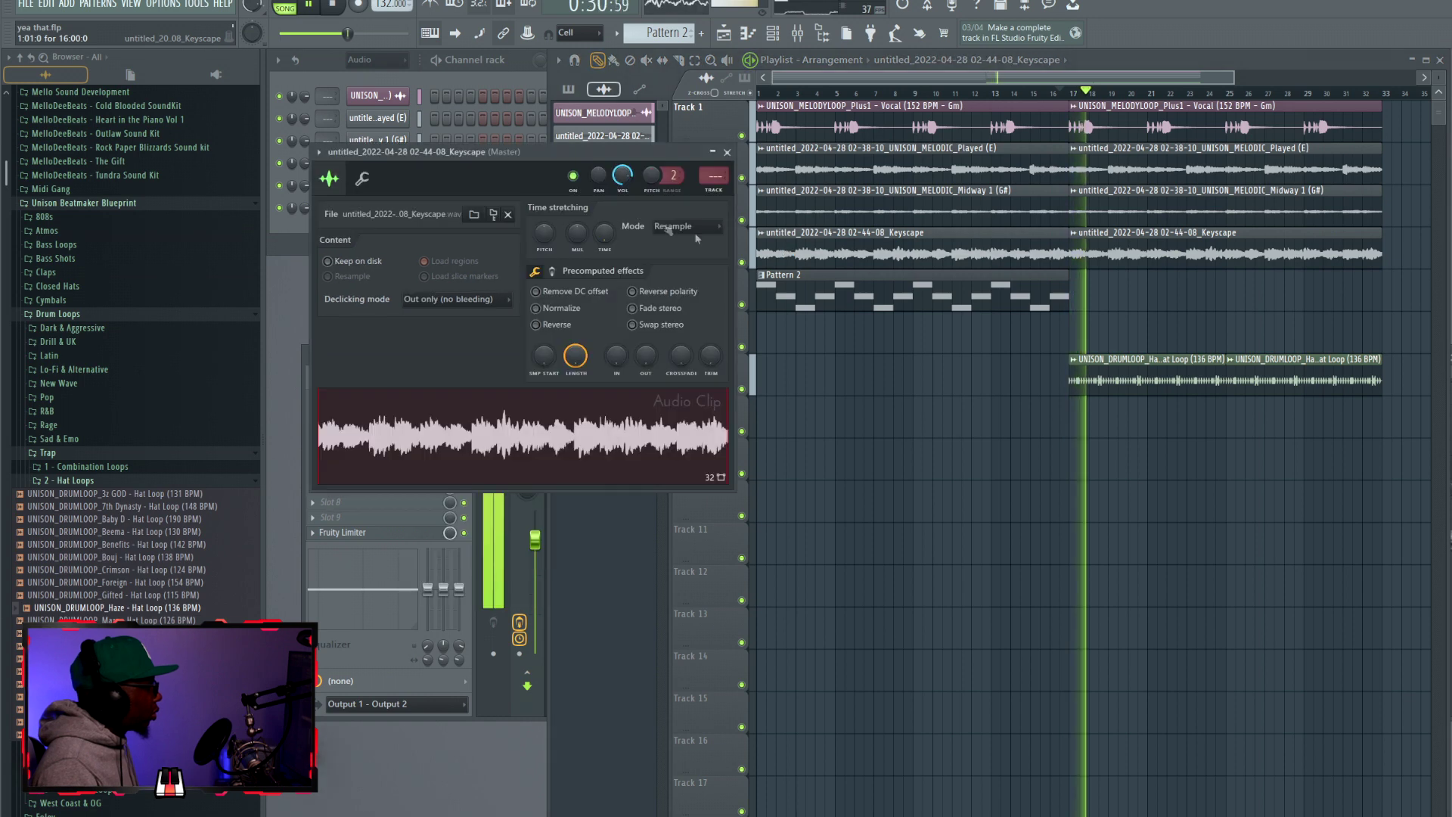
left_click(684, 226)
left_click(677, 267)
left_click(727, 152)
double_click(791, 208)
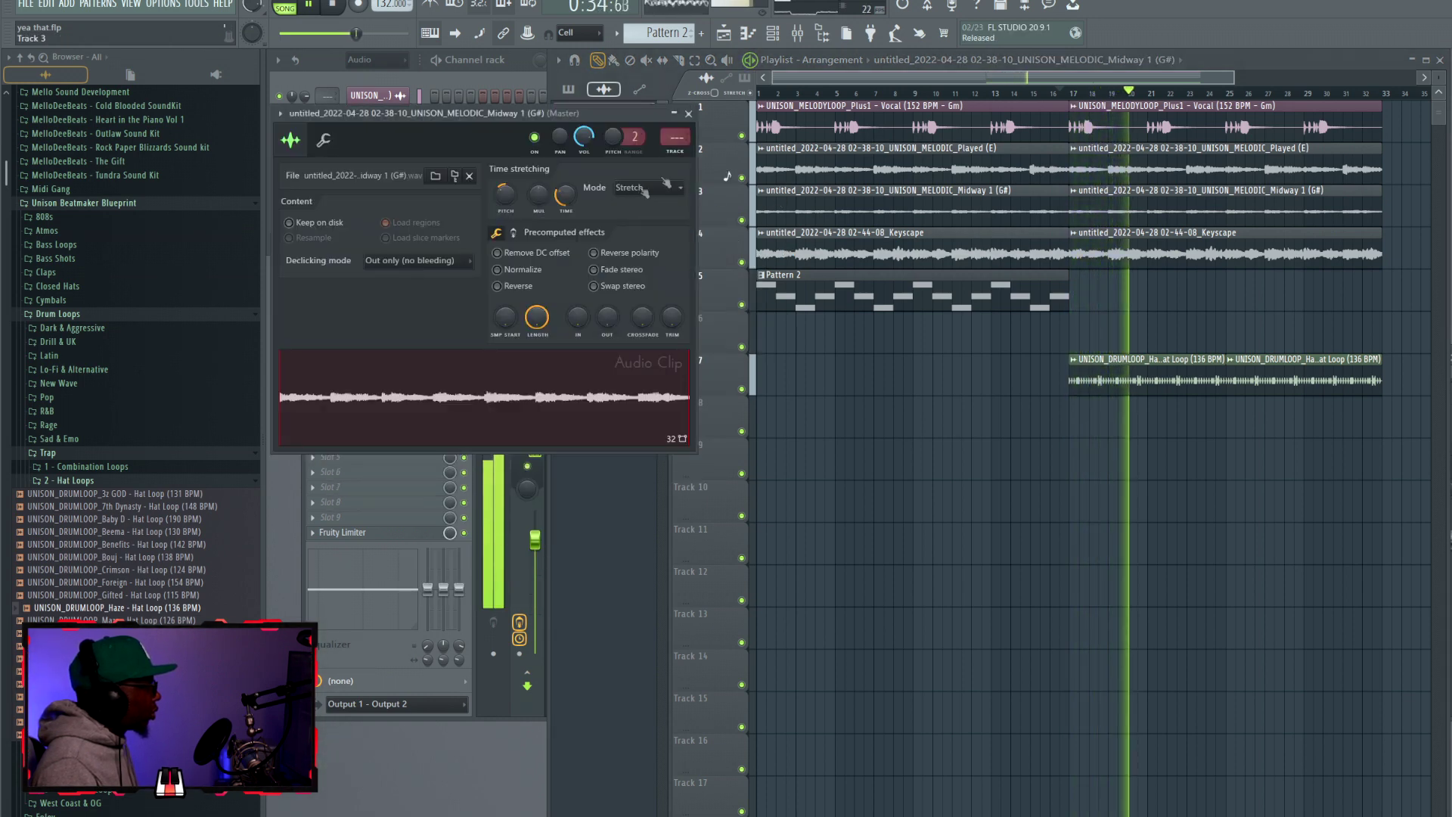
left_click(688, 115)
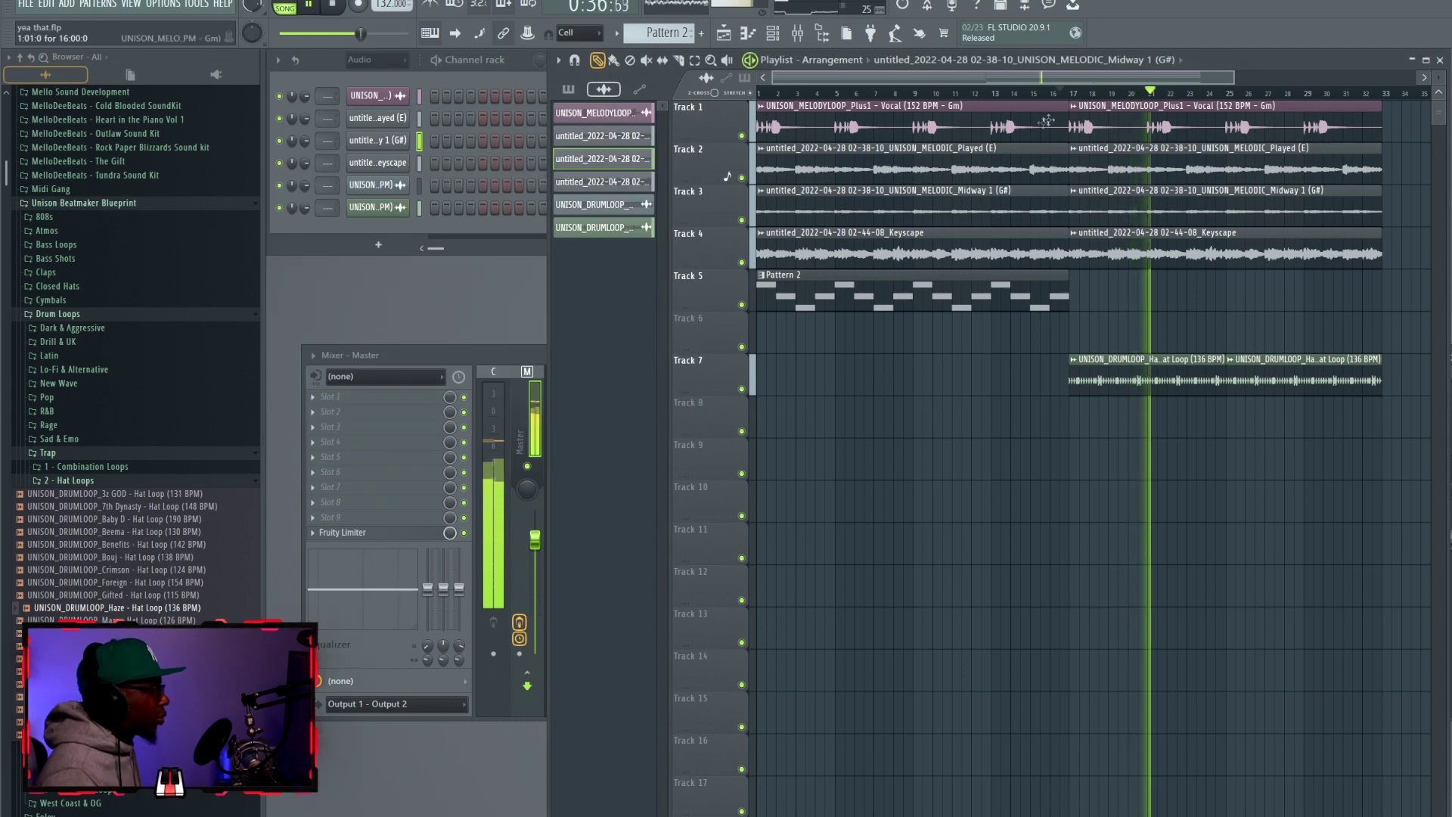
key("space")
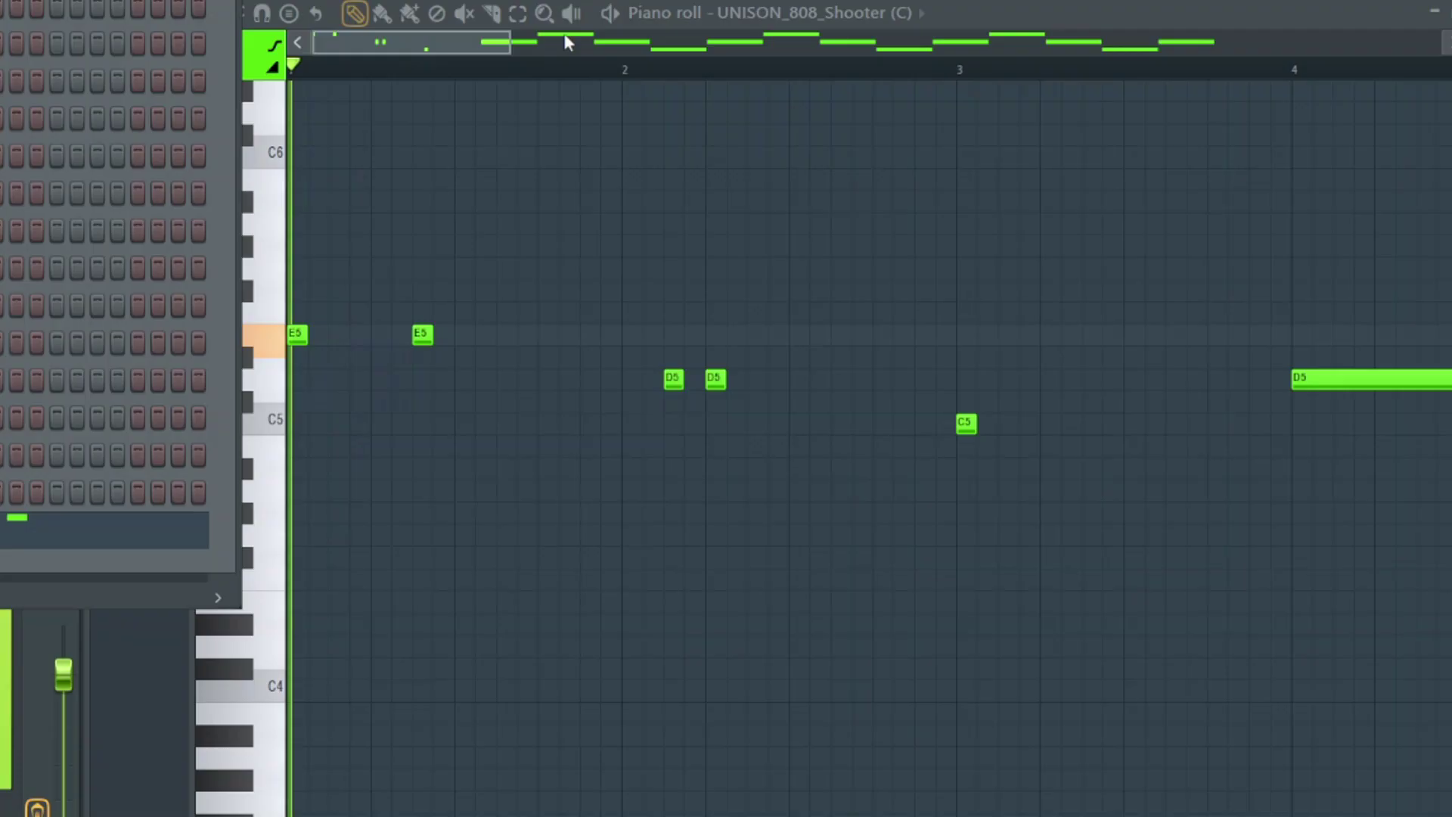
Play the UNISON_808_Shooter (C) pattern and add a short C5 note in bar 3
key("space")
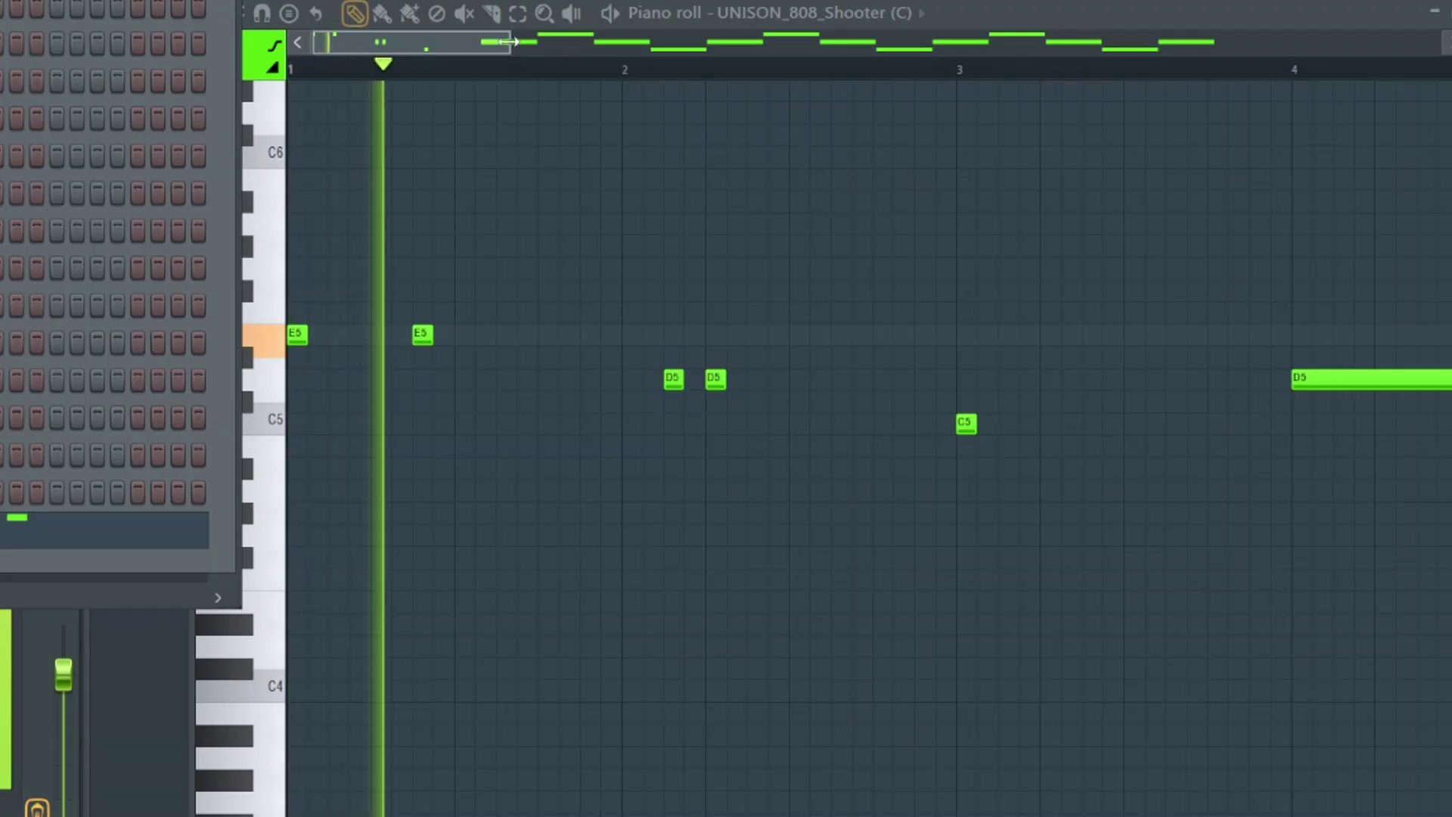
scroll(980, 42, "up", 3)
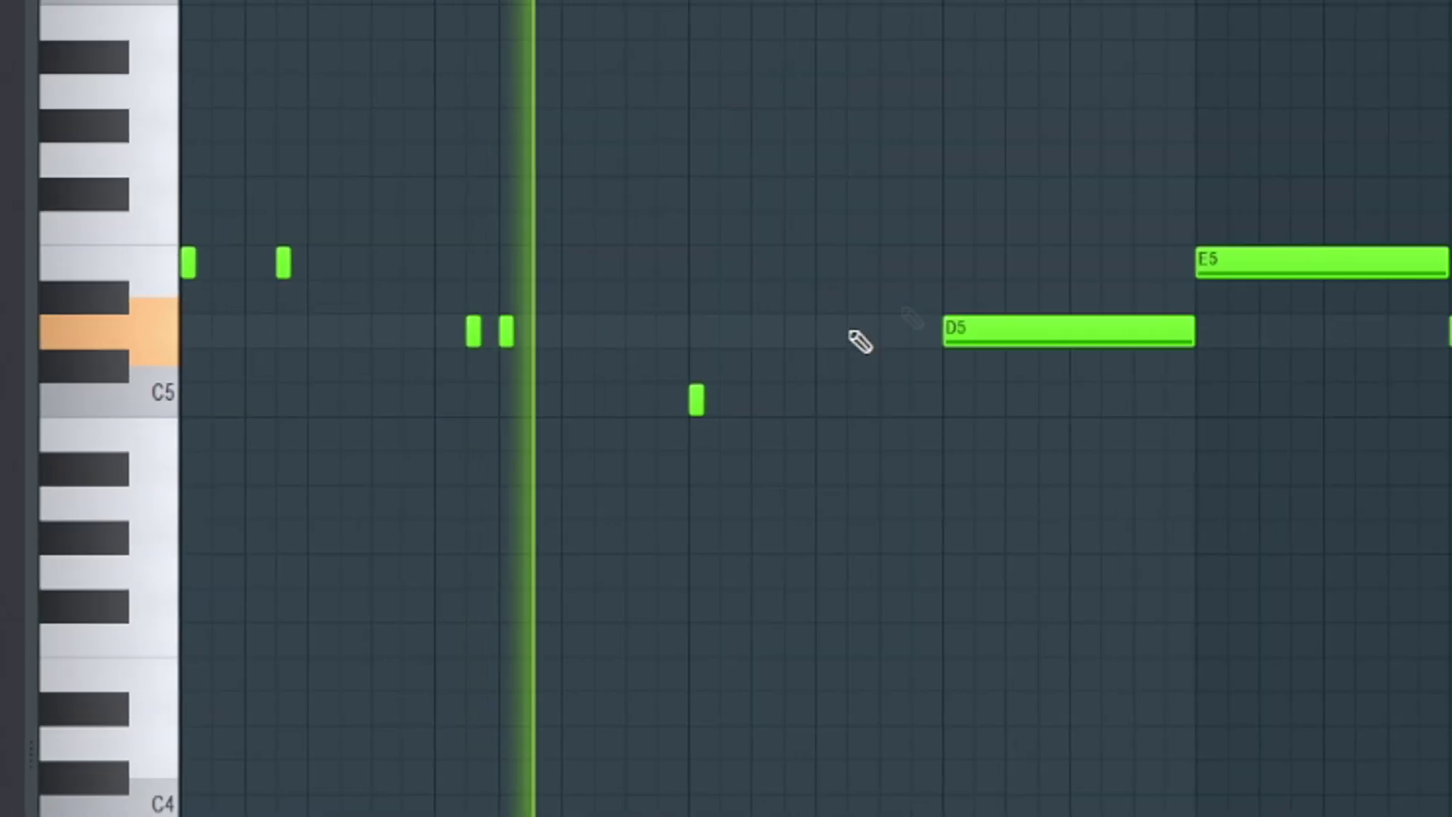
left_click(757, 400)
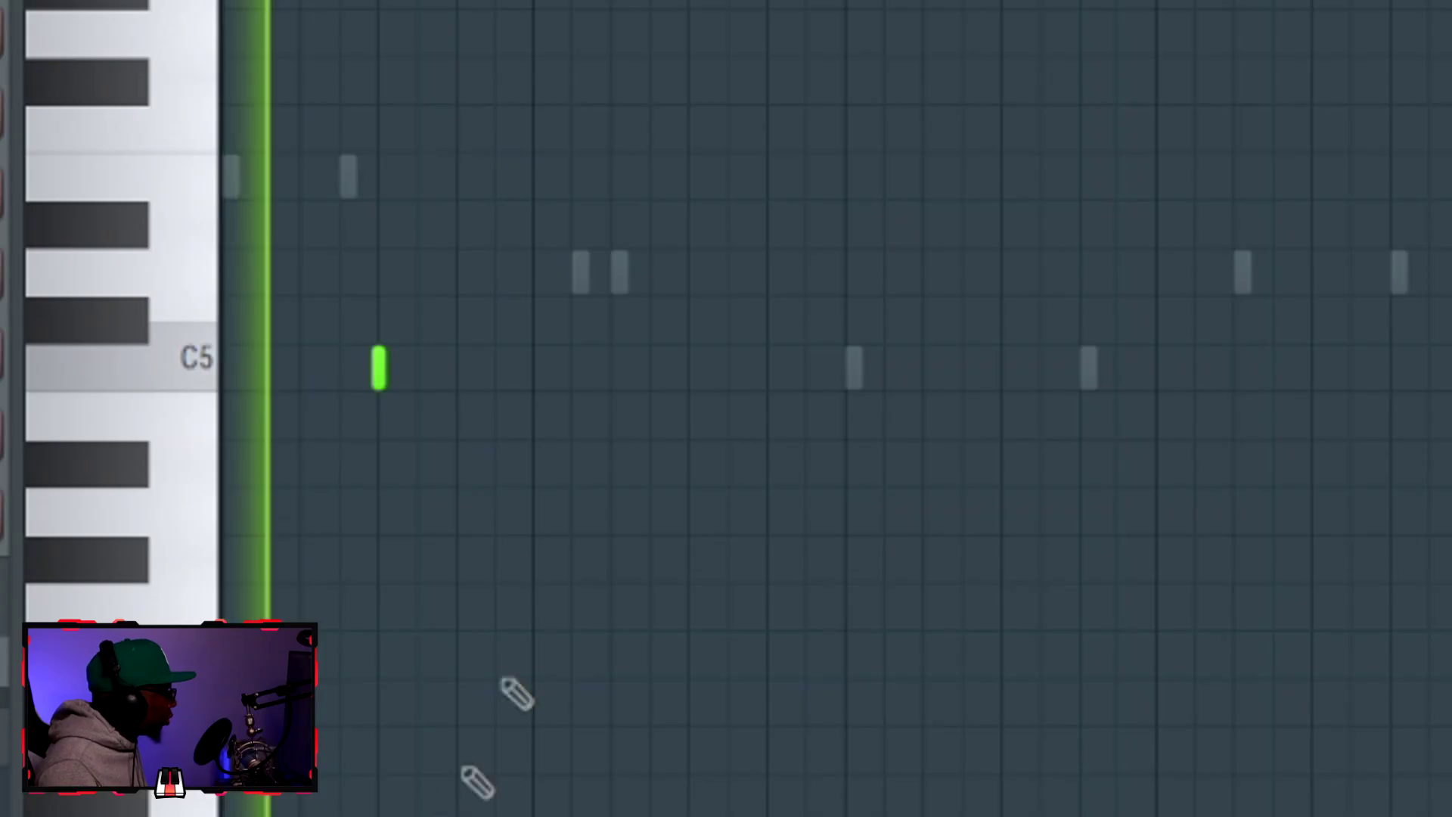
Add C5 hits in bar 2 to the Buzz channel and the UNISON_SNARE_Busta channel
left_click(704, 368)
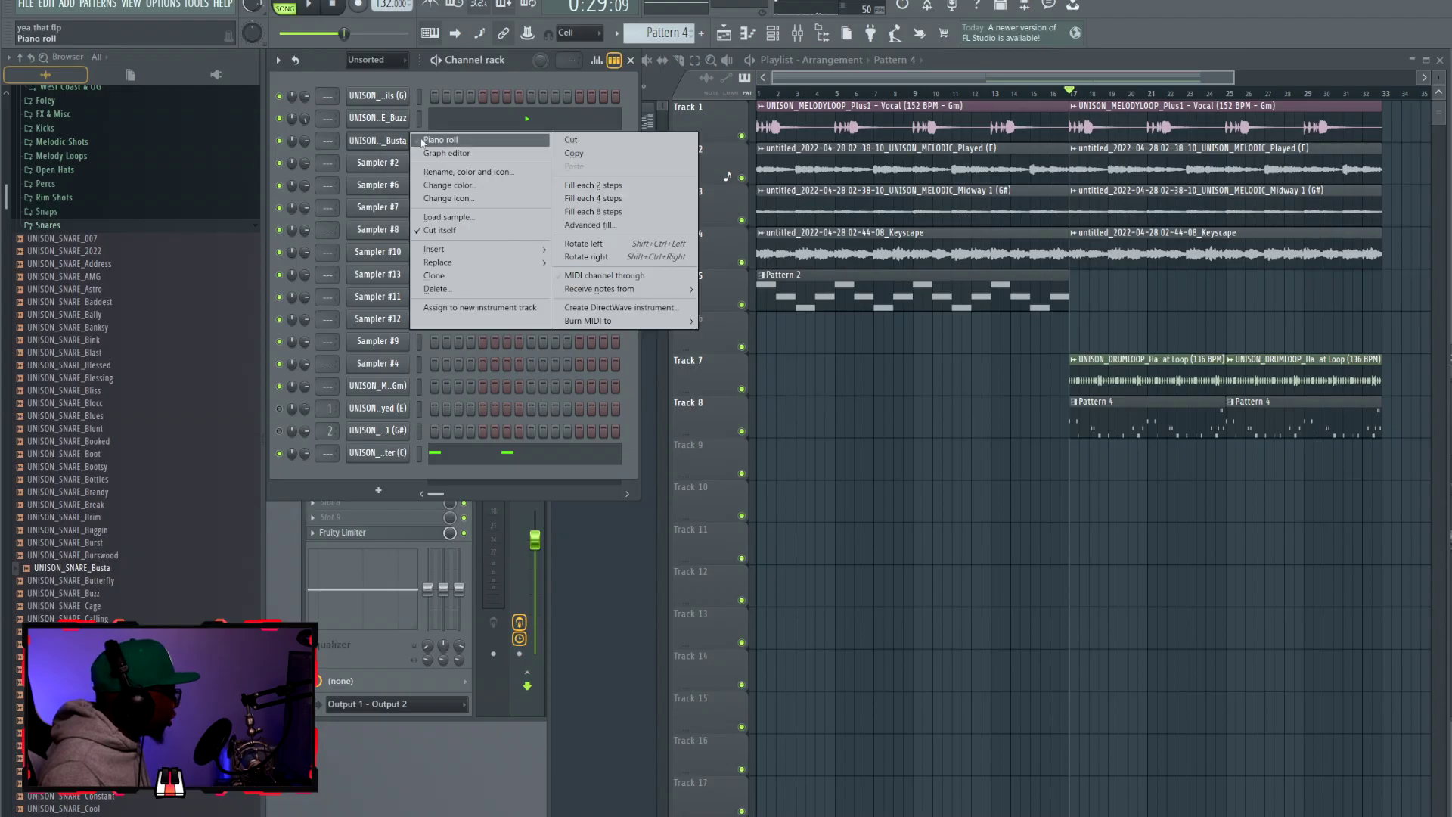
left_click(450, 139)
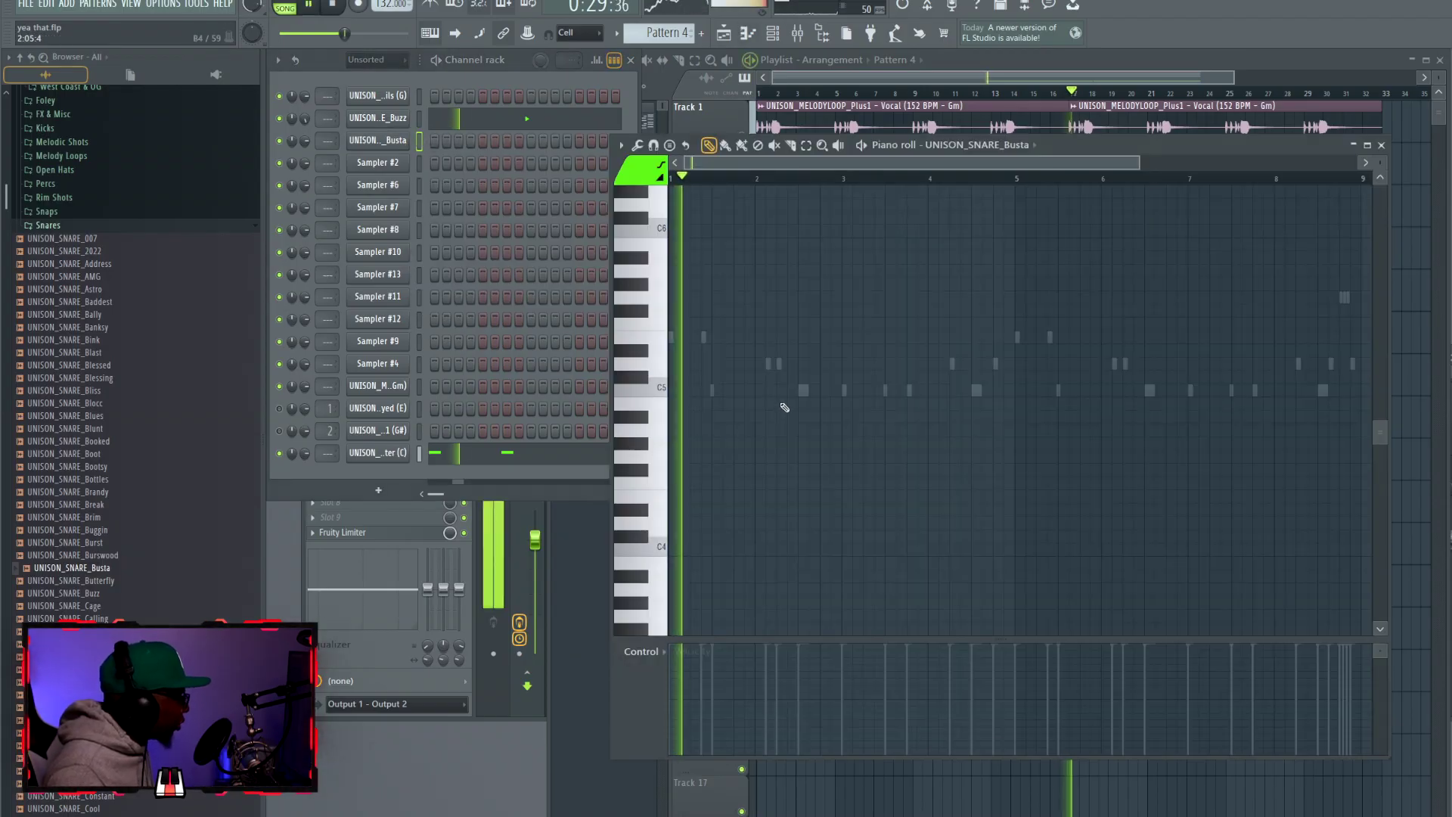
left_click(771, 390)
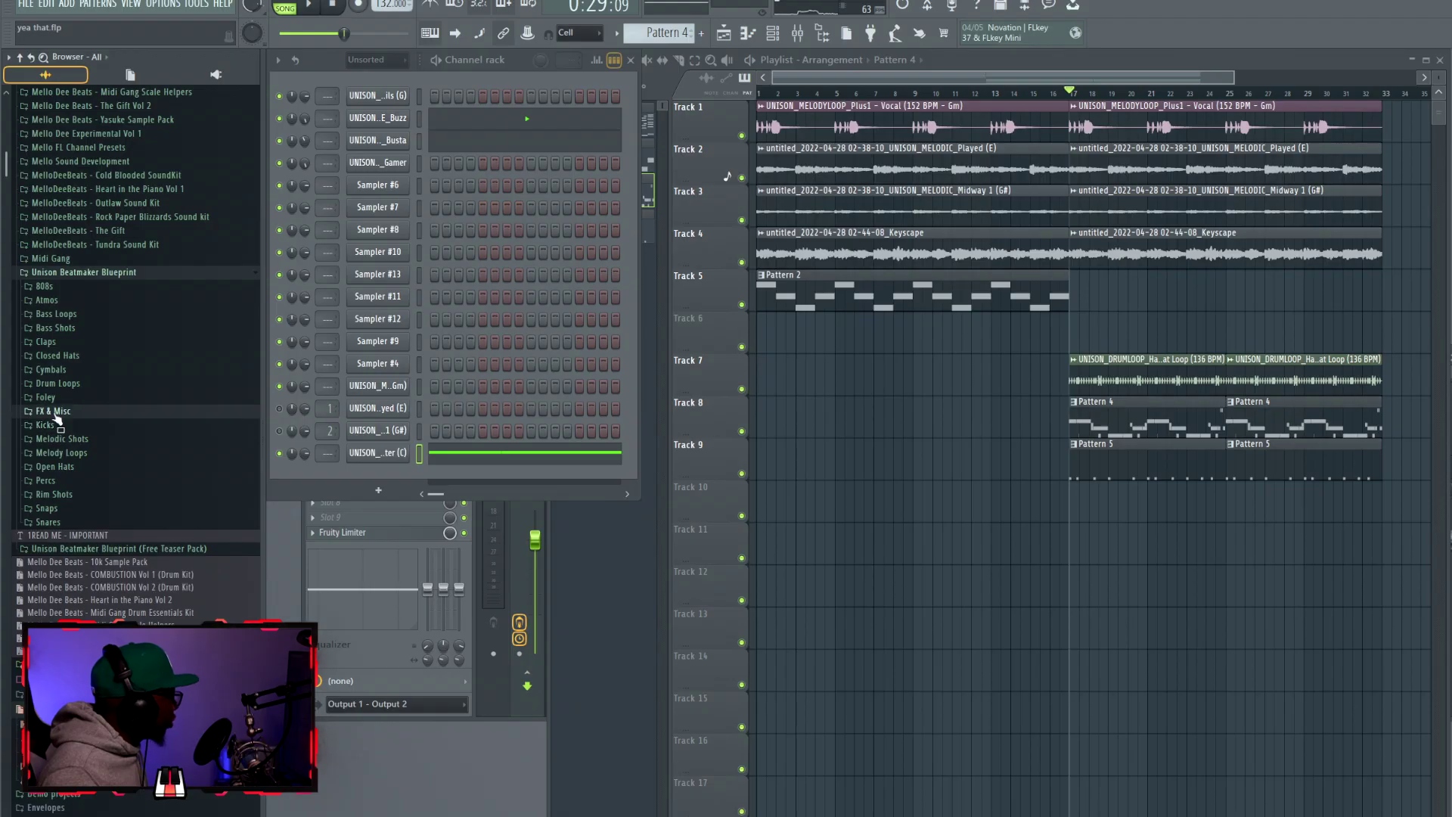
Find UNISON_IMPACT_String in the FX & Misc folder and place it on Track 11 at bar 1
left_click(55, 413)
scroll(53, 575, "down", 15)
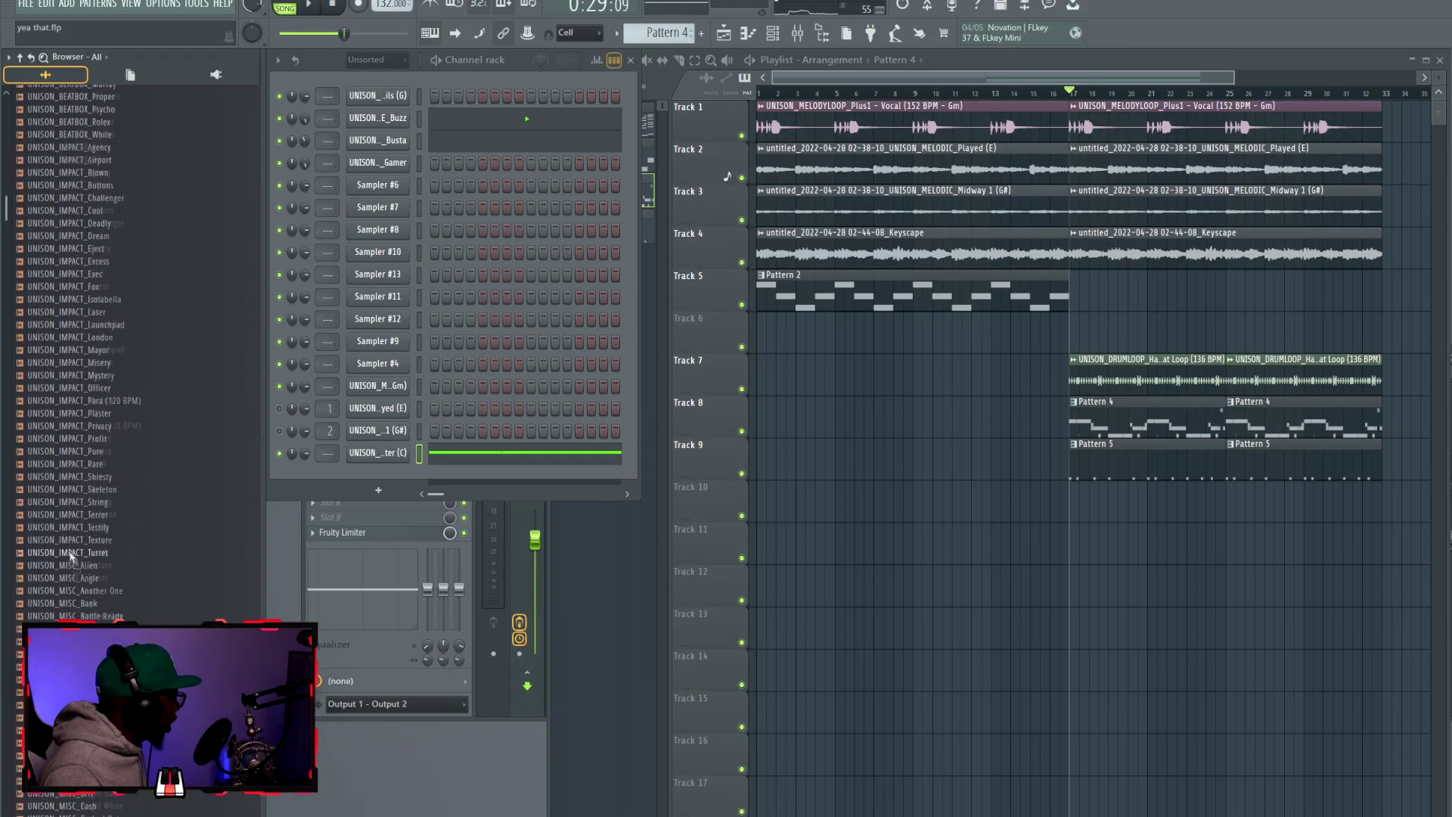
left_click_drag(74, 399, 772, 478)
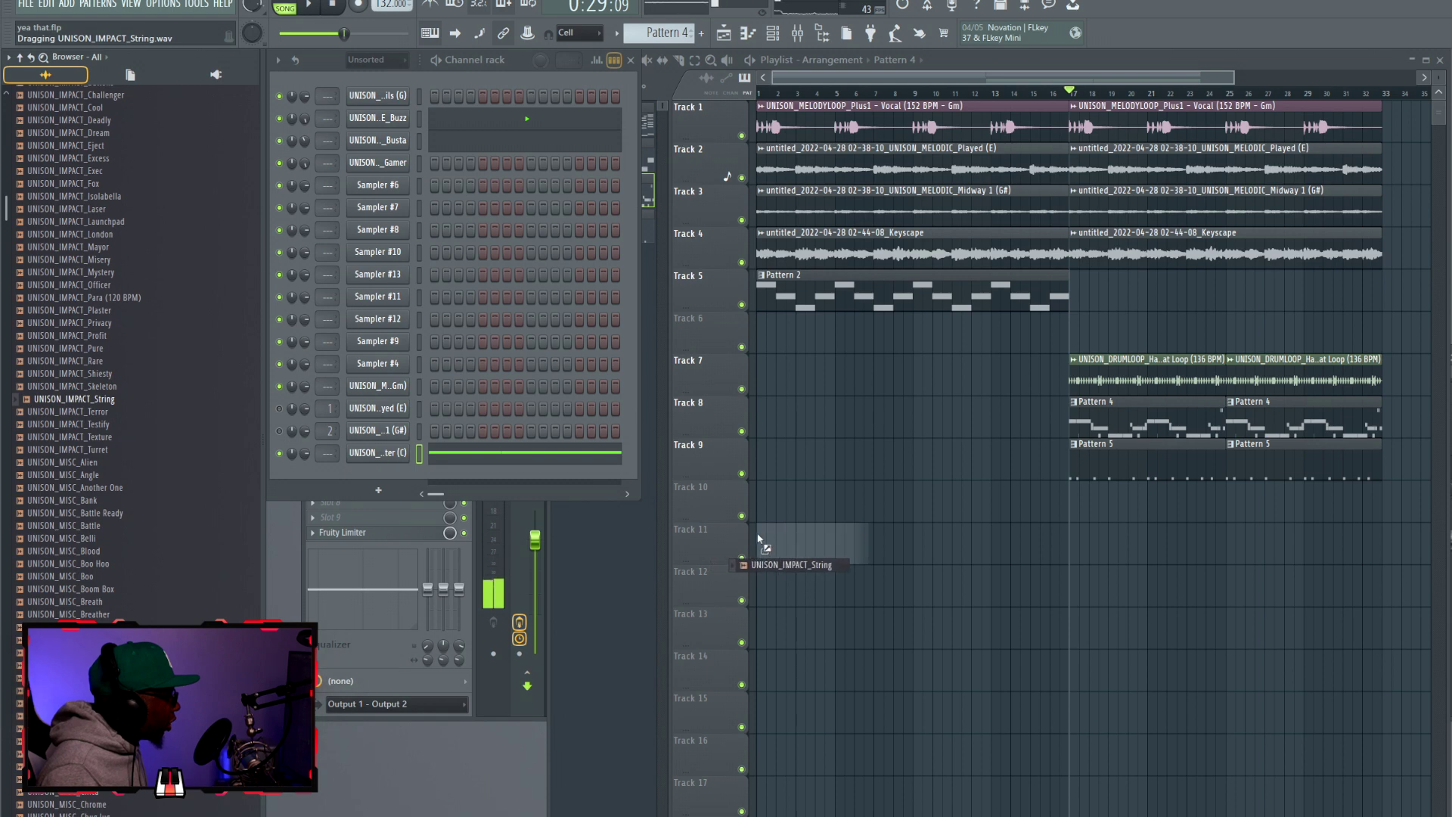
left_click_drag(750, 535, 756, 536)
scroll(97, 524, "up", 20)
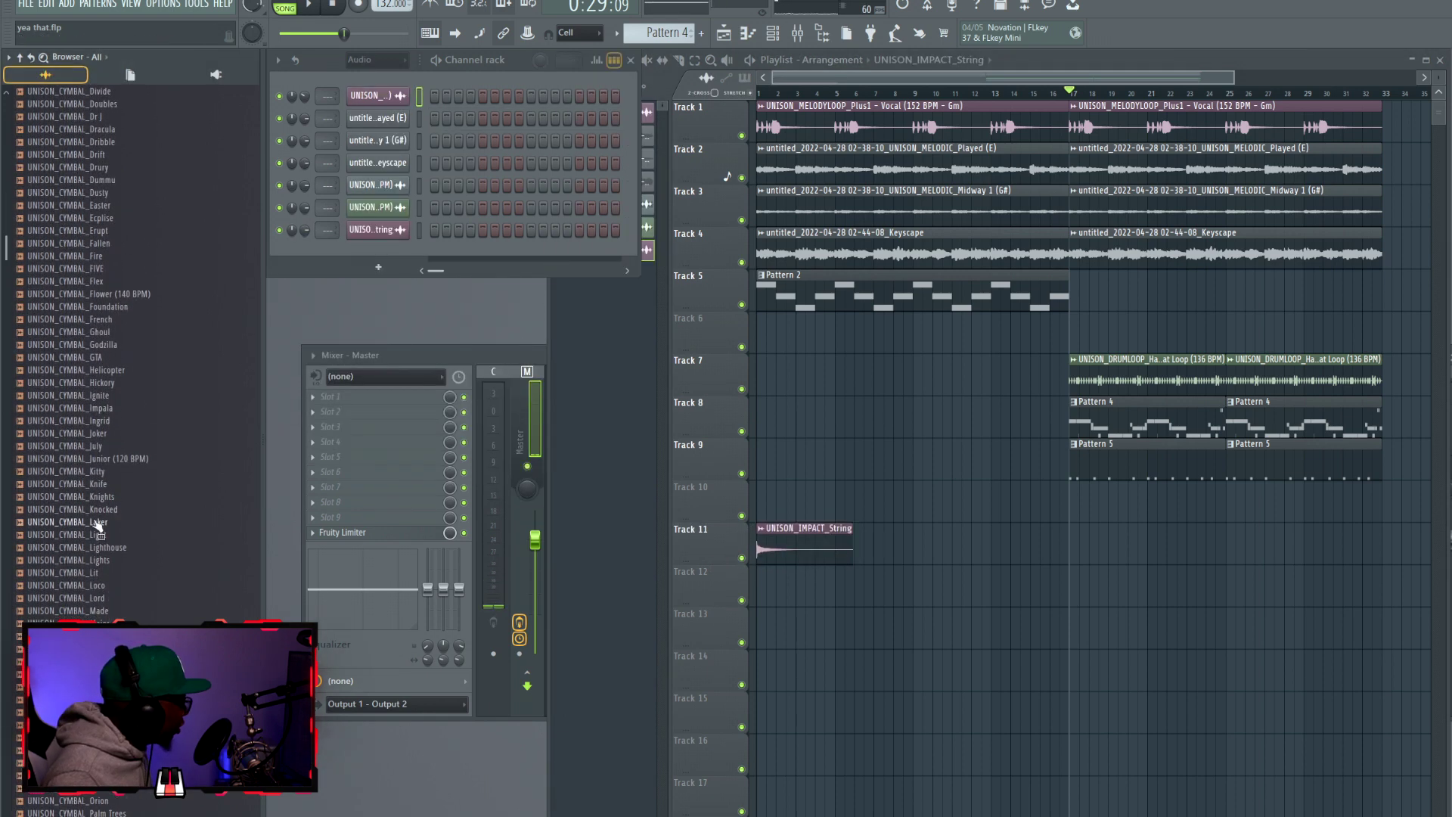